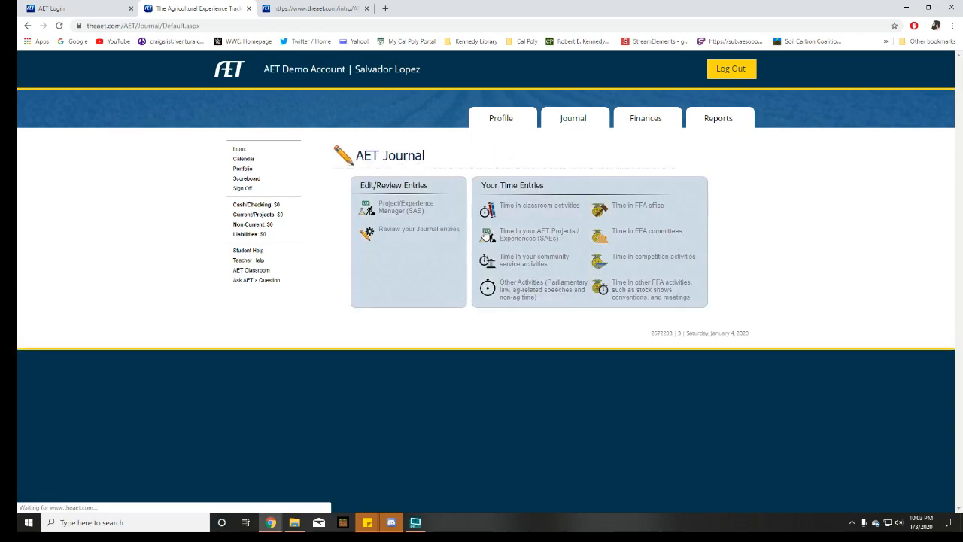
Open the Journal from the dashboard and start a new entry for time in AET Projects / Experiences (SAEs)
{"action": "left_click", "coordinate": [394, 208]}
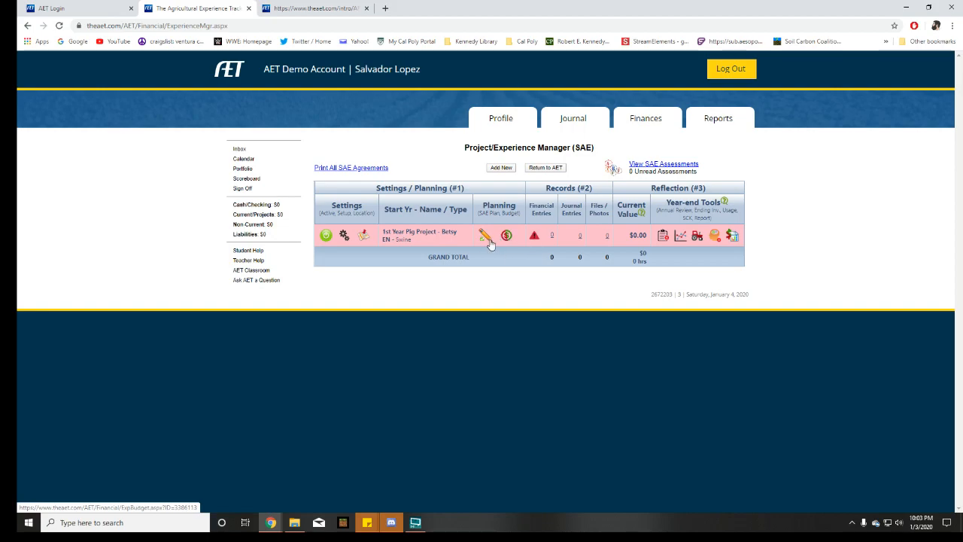
{"action": "left_click", "coordinate": [227, 73]}
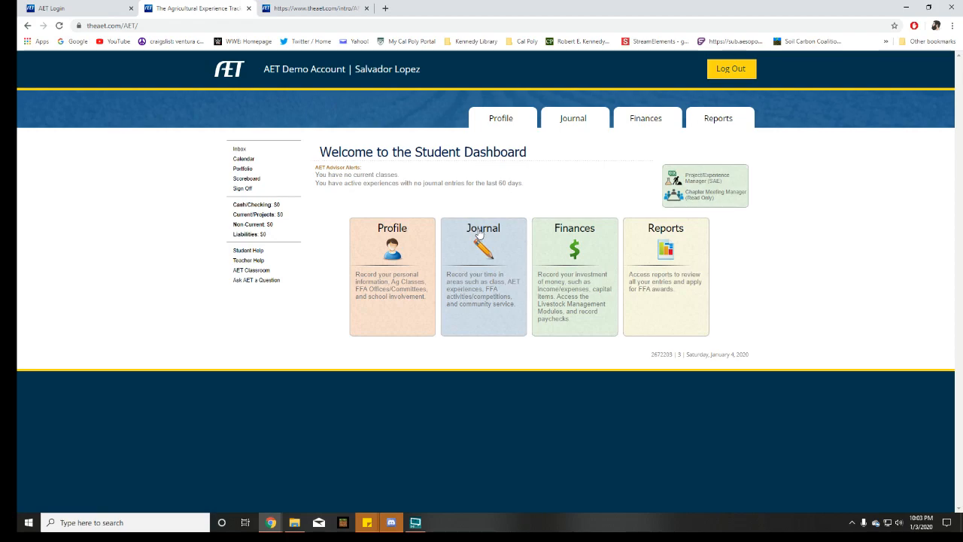
{"action": "left_click", "coordinate": [488, 233]}
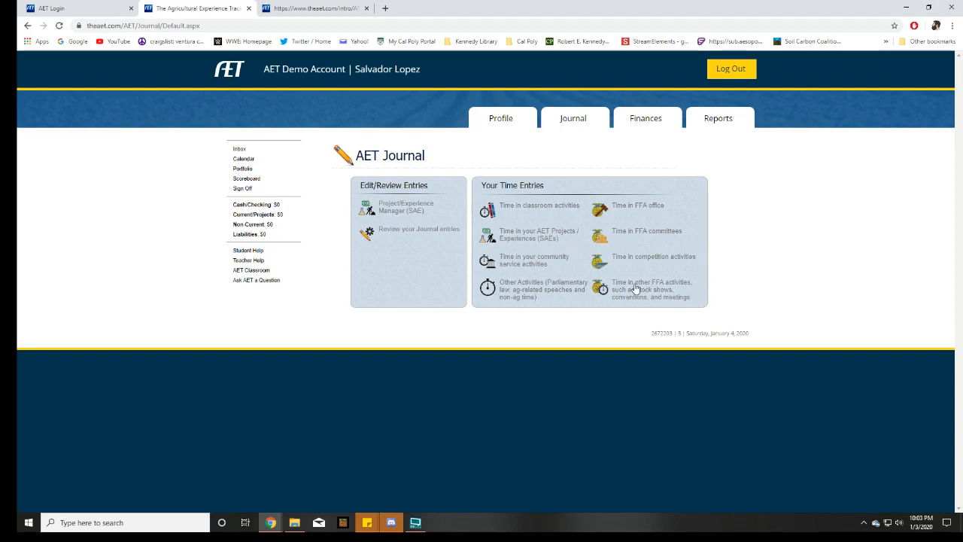
{"action": "left_click", "coordinate": [517, 239]}
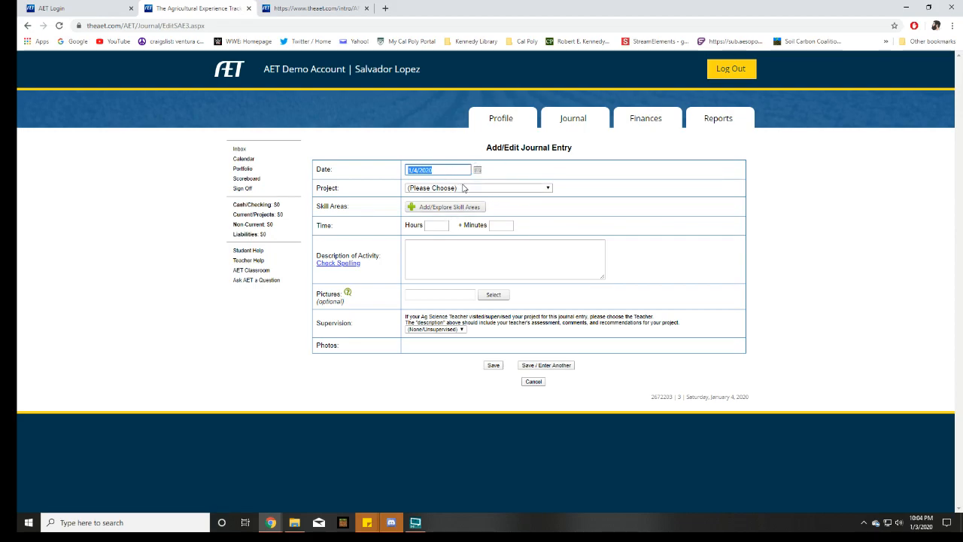
Set the journal entry's date to 1/3/2020
{"action": "left_click", "coordinate": [433, 172]}
{"action": "double_click", "coordinate": [411, 172]}
{"action": "left_click", "coordinate": [477, 171]}
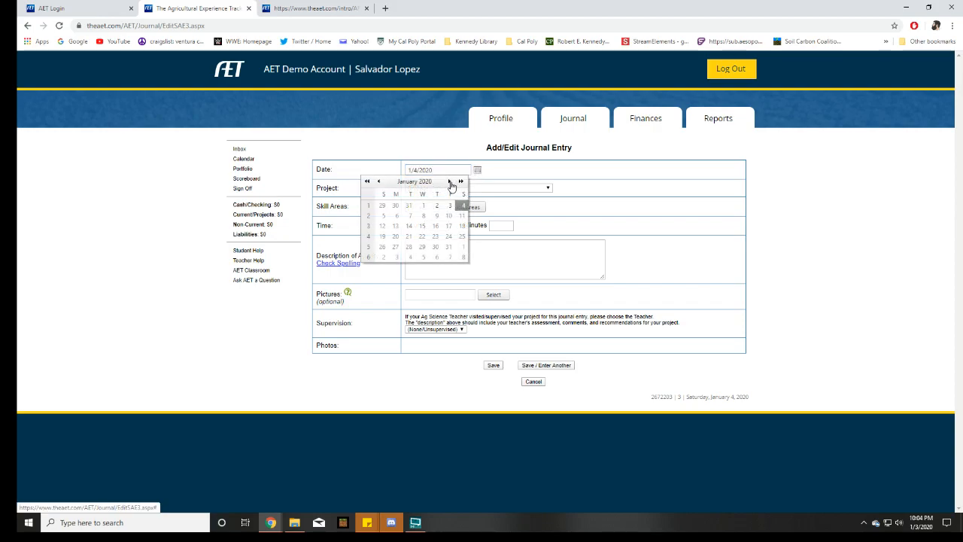
{"action": "left_click", "coordinate": [452, 207]}
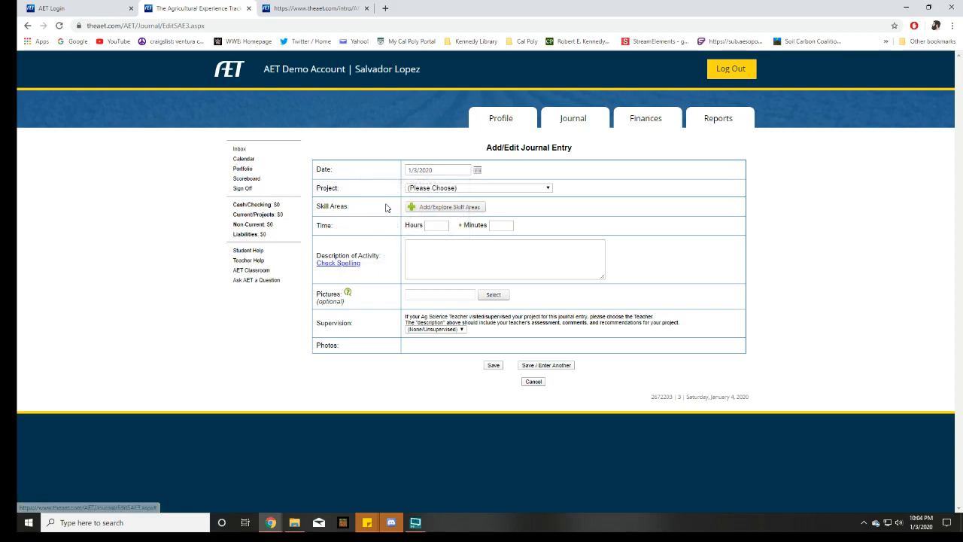
{"action": "left_click", "coordinate": [453, 174]}
{"action": "left_click", "coordinate": [436, 176]}
{"action": "double_click", "coordinate": [436, 171]}
{"action": "left_click", "coordinate": [456, 172]}
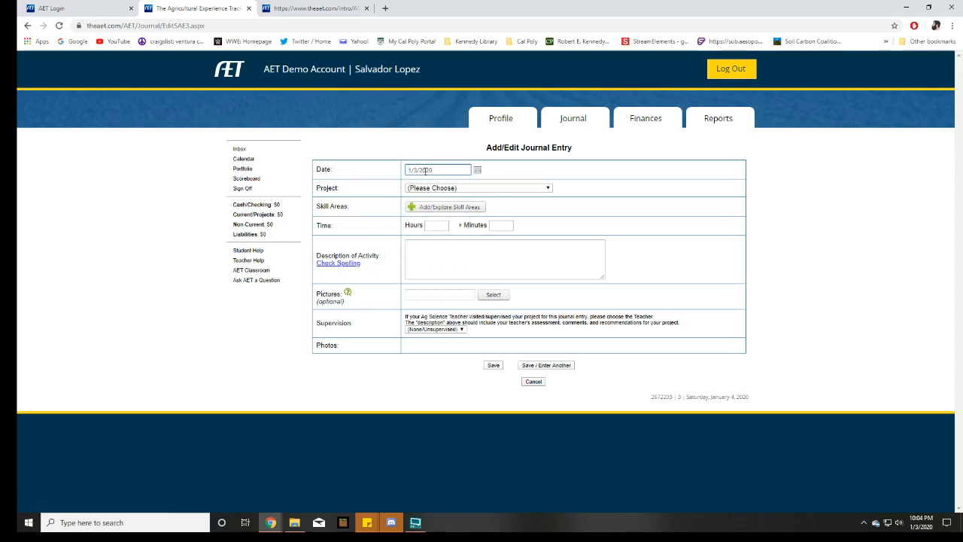
{"action": "mouse_move", "coordinate": [418, 171]}
{"action": "left_mouse_down"}
{"action": "mouse_move", "coordinate": [396, 175]}
{"action": "mouse_move", "coordinate": [447, 173]}
{"action": "mouse_move", "coordinate": [402, 175]}
{"action": "left_mouse_up"}
Choose "1st Year Pig Project - Betsy" as the journal entry's project
{"action": "left_click", "coordinate": [450, 189]}
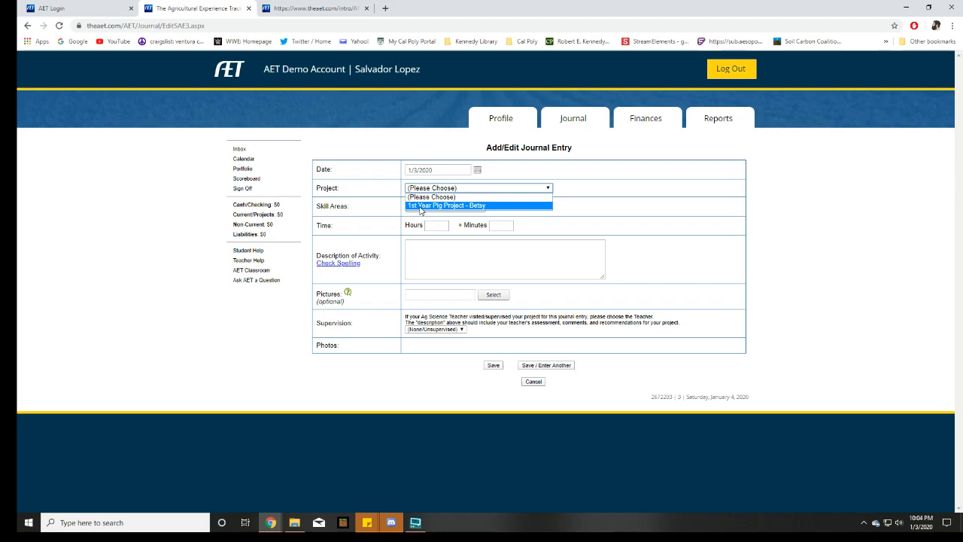
{"action": "left_click", "coordinate": [420, 208]}
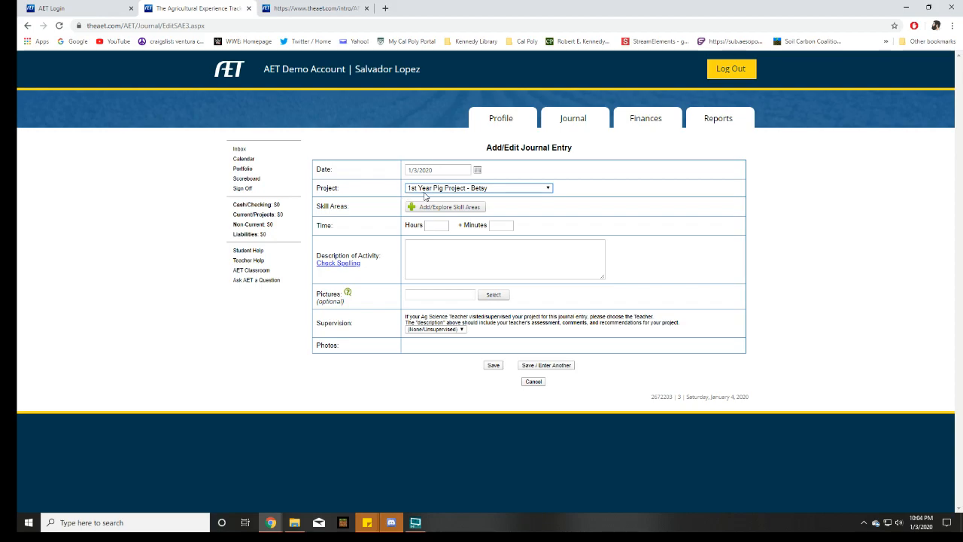
{"action": "left_click", "coordinate": [445, 170]}
{"action": "left_click", "coordinate": [485, 171]}
{"action": "left_click", "coordinate": [437, 170]}
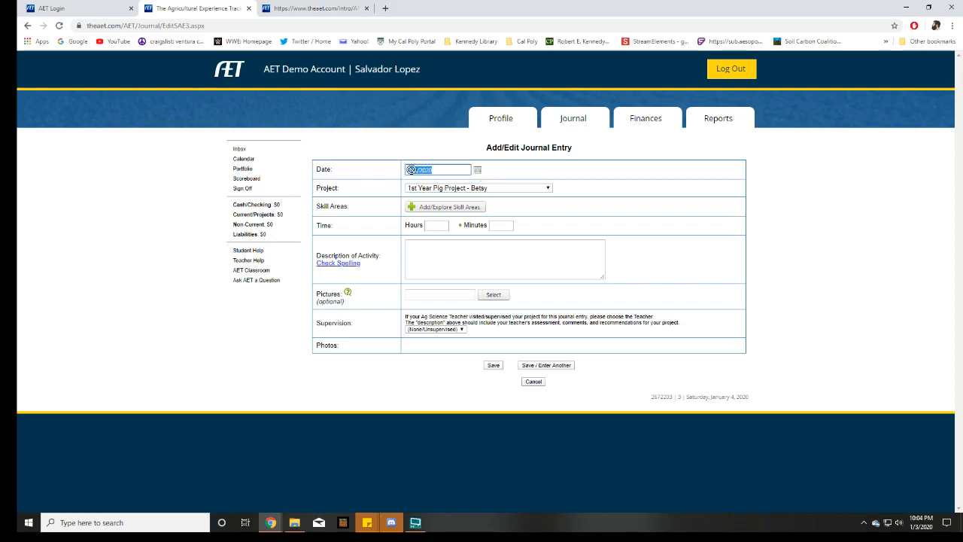
{"action": "left_click", "coordinate": [440, 173]}
{"action": "left_click", "coordinate": [472, 189]}
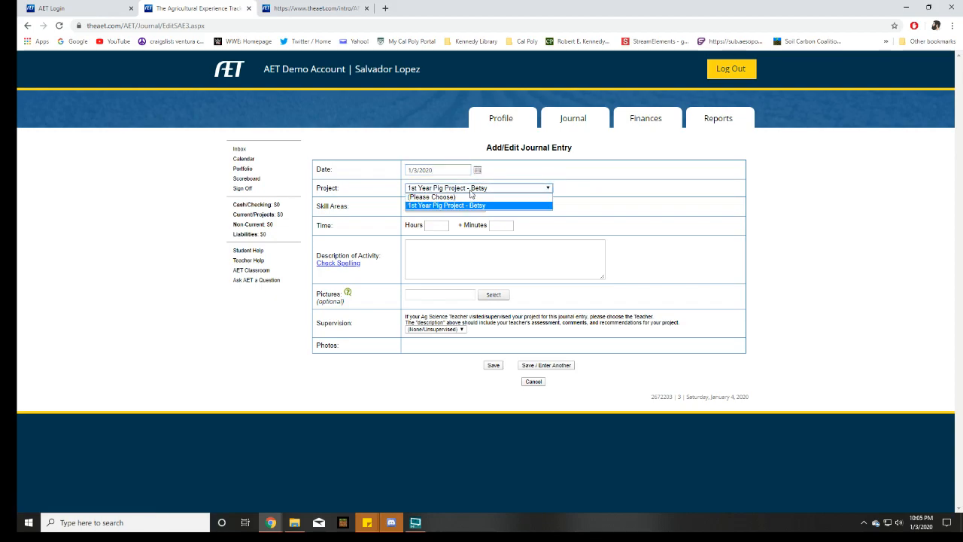
{"action": "left_click", "coordinate": [566, 199]}
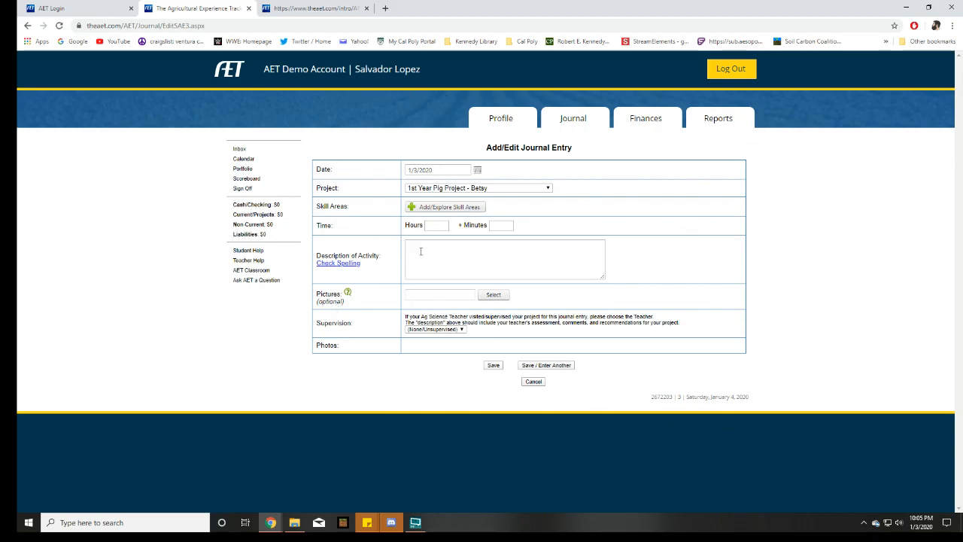
Set the time to 1 hour and start the activity description with "This is the first day thaT I PICKED OUT MY PIG. i NAMED HER bETSY."
{"action": "left_click", "coordinate": [435, 225]}
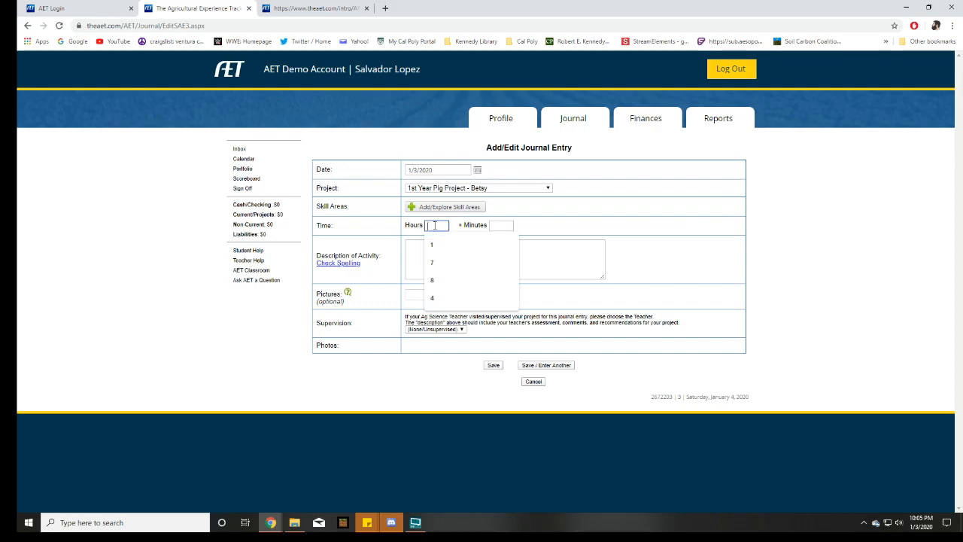
{"action": "left_click", "coordinate": [496, 245]}
{"action": "left_click", "coordinate": [503, 263]}
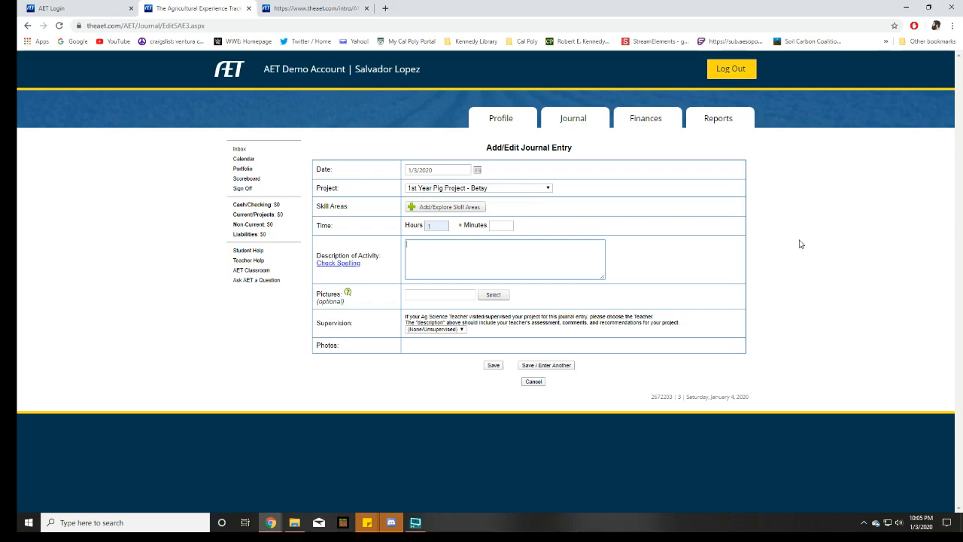
{"action": "type", "text": "This is the first day thatT I PICKED OUT"}
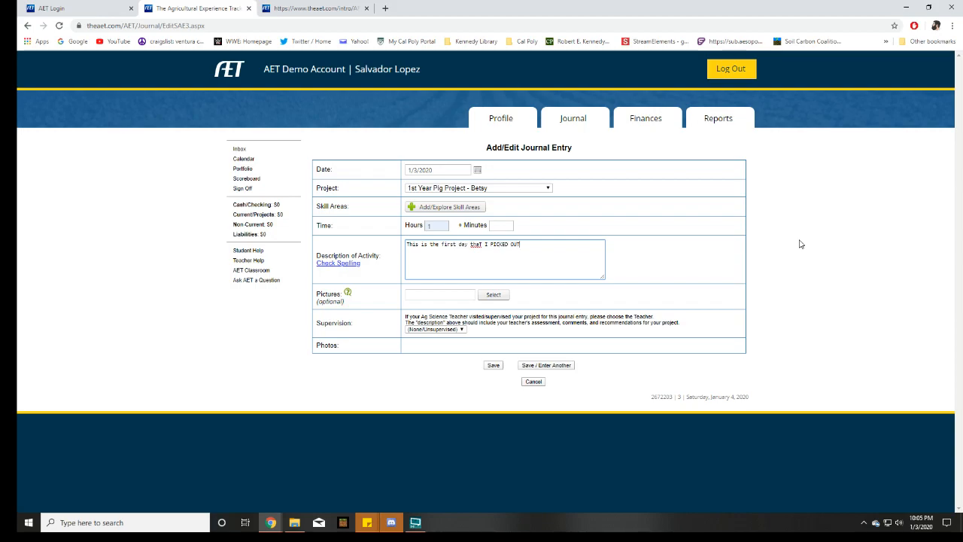
{"action": "type", "text": " MY PIGH. i NAMED HER bETSY."}
{"action": "key", "text": "BackSpace"}
Below a blank line, add "I spent a whole hour with her in her pen." to the activity description
{"action": "left_click", "coordinate": [603, 251]}
{"action": "type", "text": "spent a whole hour with her in her pen"}
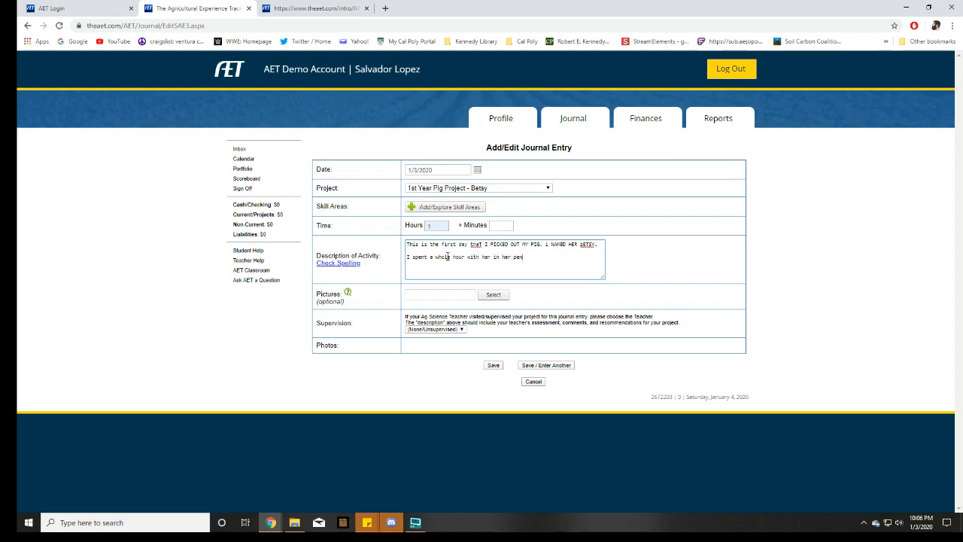
{"action": "type", "text": ". Make sure that"}
Finish the description with a new line reading "I made sure that she found the water spicket so that drink water."
{"action": "key", "text": "BackSpace"}
{"action": "key", "text": "BackSpace"}
{"action": "key", "text": "BackSpace"}
{"action": "key", "text": "BackSpace"}
{"action": "key", "text": "BackSpace"}
{"action": "key", "text": "BackSpace"}
{"action": "key", "text": "BackSpace"}
{"action": "key", "text": "BackSpace"}
{"action": "key", "text": "BackSpace"}
{"action": "key", "text": "BackSpace"}
{"action": "type", "text": "I made sure that she found the water spicket so that drink water."}
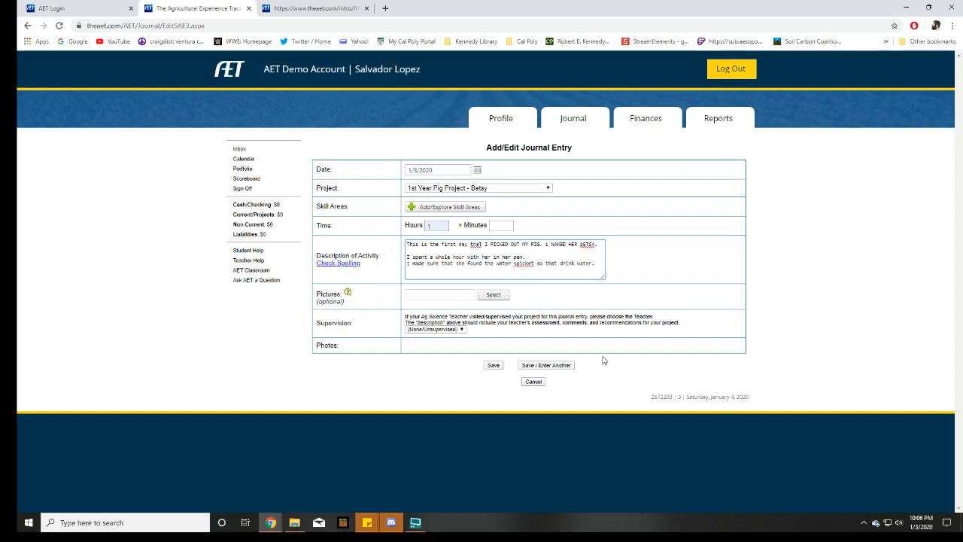
Set the entry's supervision to the first teacher listed, leaving the optional picture empty
{"action": "left_click", "coordinate": [441, 296]}
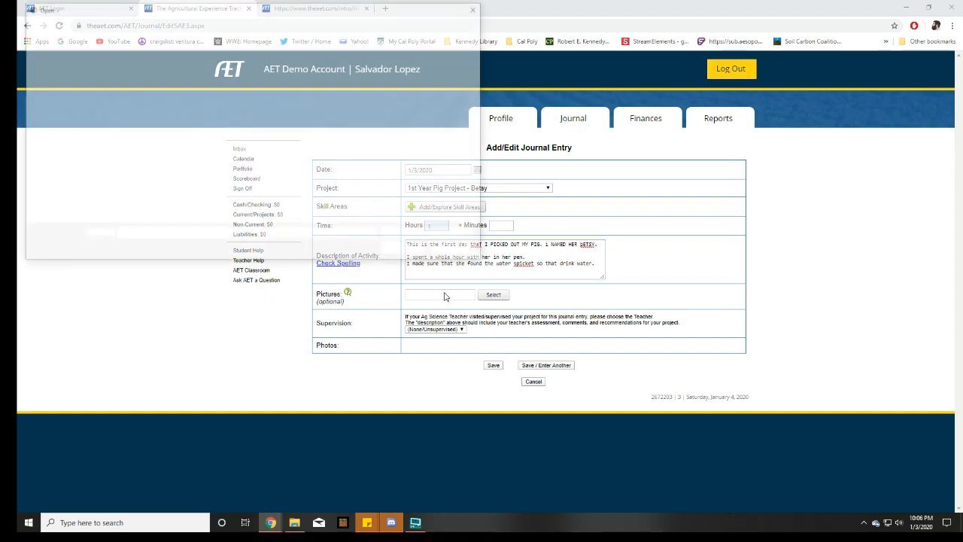
{"action": "left_click", "coordinate": [478, 7]}
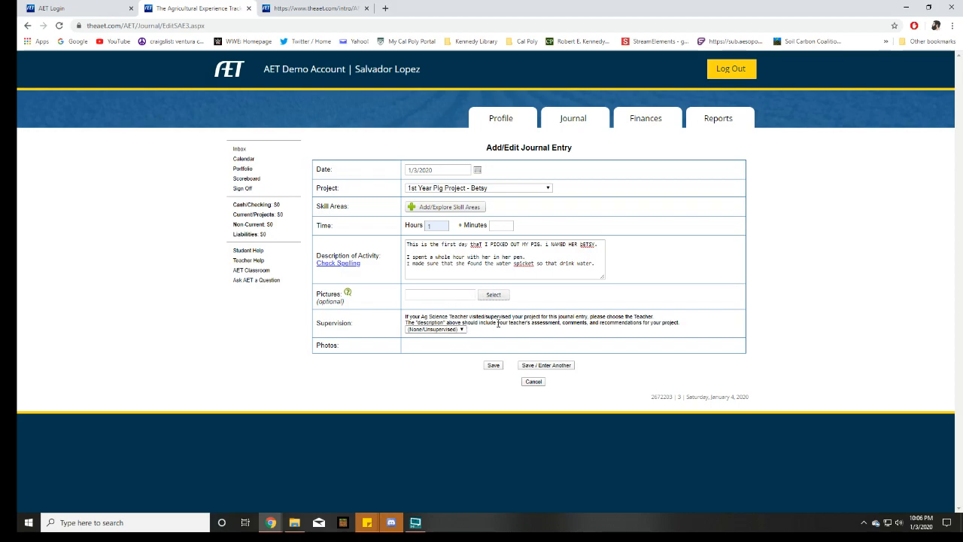
{"action": "left_click", "coordinate": [463, 331]}
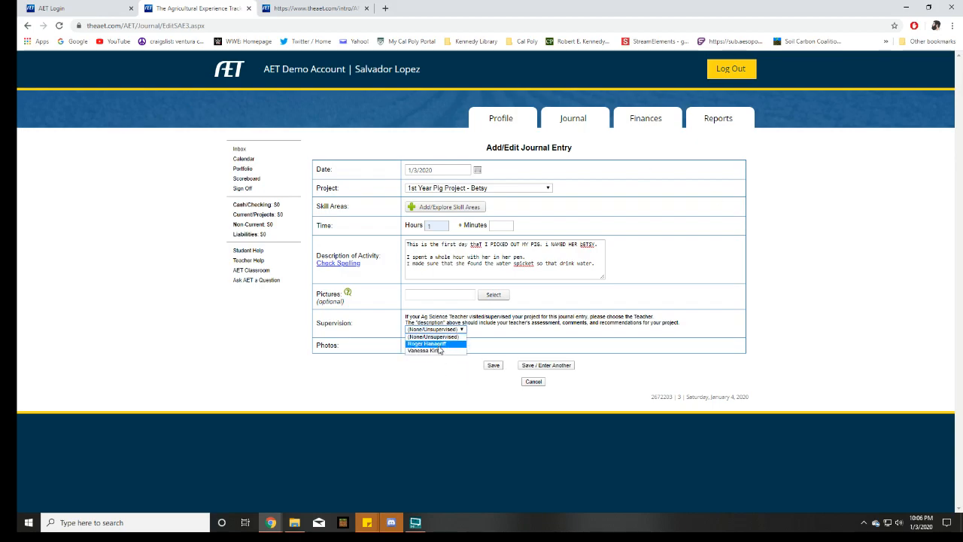
{"action": "left_click", "coordinate": [464, 345]}
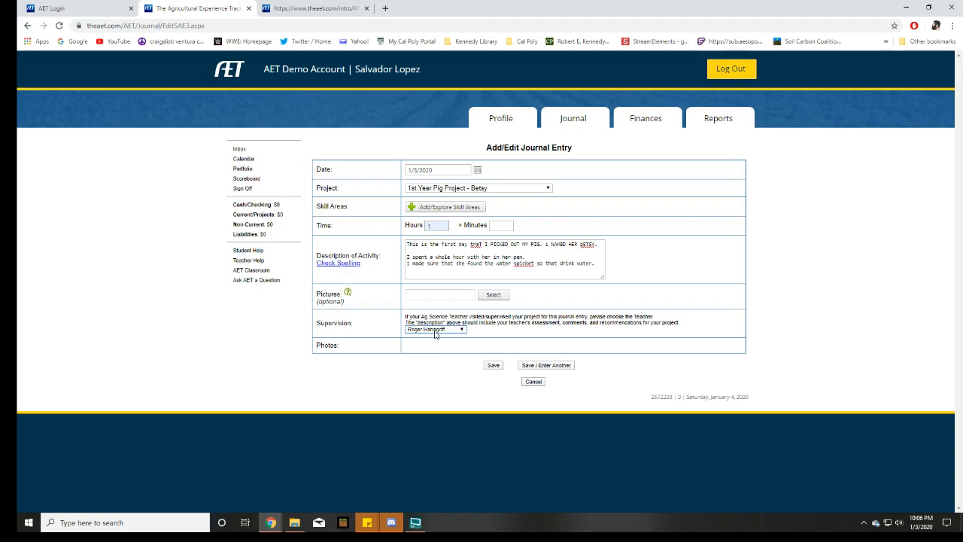
{"action": "left_click", "coordinate": [502, 225]}
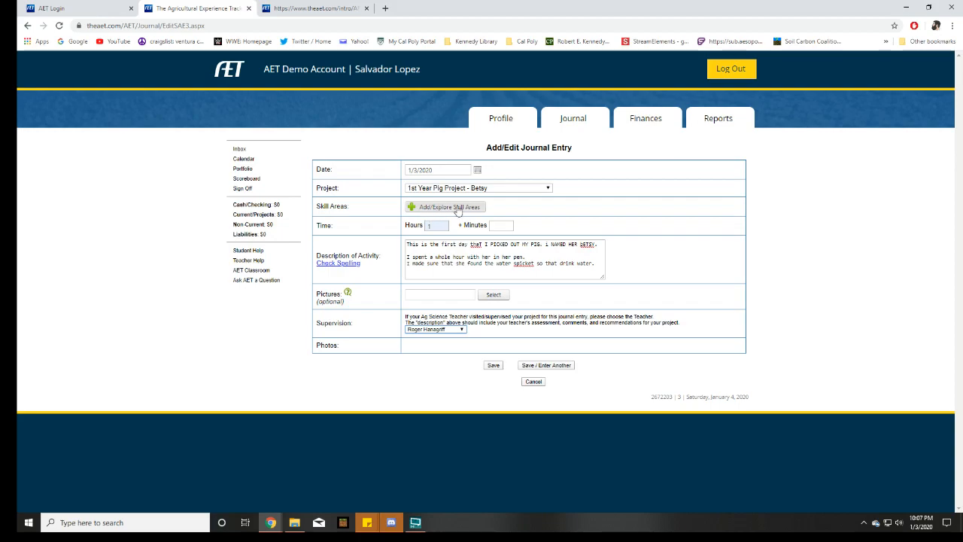
Browse the Animal Systems skill areas, add skill AS.06.03 on selecting and training animals, and save back to the journal entry
{"action": "left_click", "coordinate": [442, 211]}
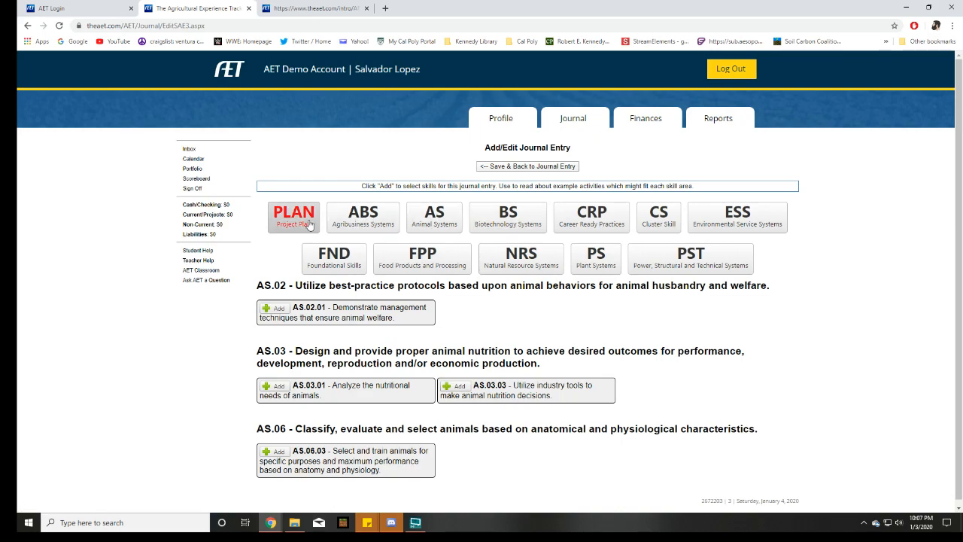
{"action": "scroll", "coordinate": [617, 361], "scroll_direction": "down", "scroll_amount": 1}
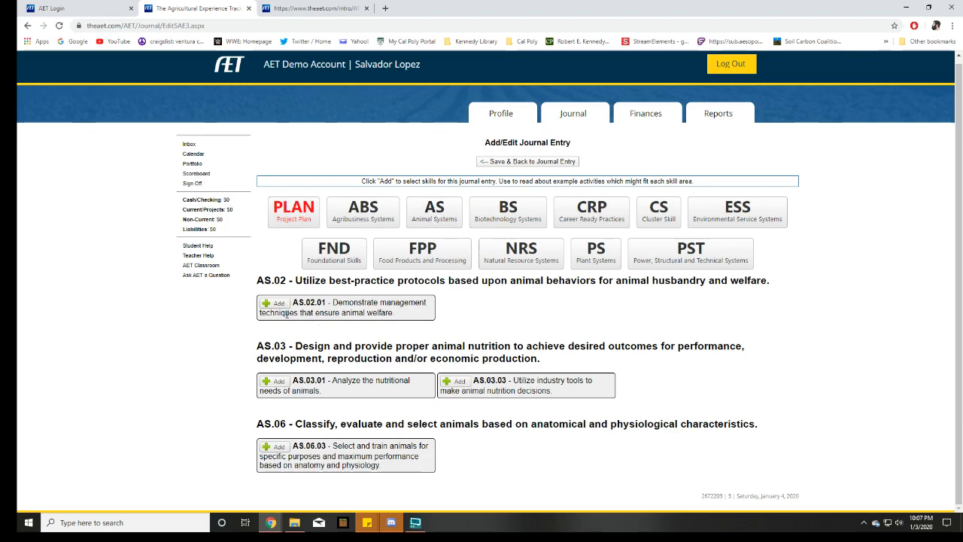
{"action": "left_click", "coordinate": [432, 210]}
{"action": "scroll", "coordinate": [706, 294], "scroll_direction": "down", "scroll_amount": 3}
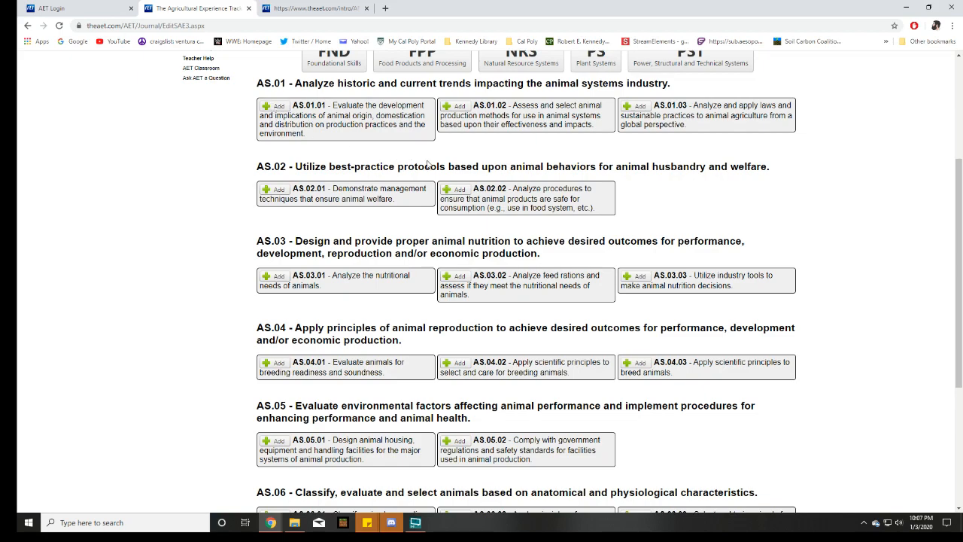
{"action": "scroll", "coordinate": [688, 225], "scroll_direction": "down", "scroll_amount": 1}
{"action": "scroll", "coordinate": [658, 263], "scroll_direction": "down", "scroll_amount": 1}
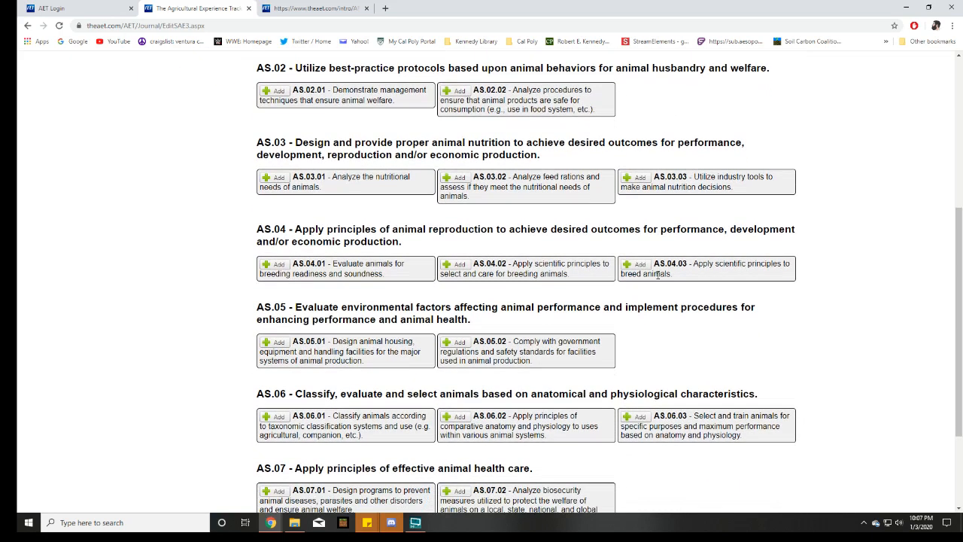
{"action": "left_click", "coordinate": [637, 416]}
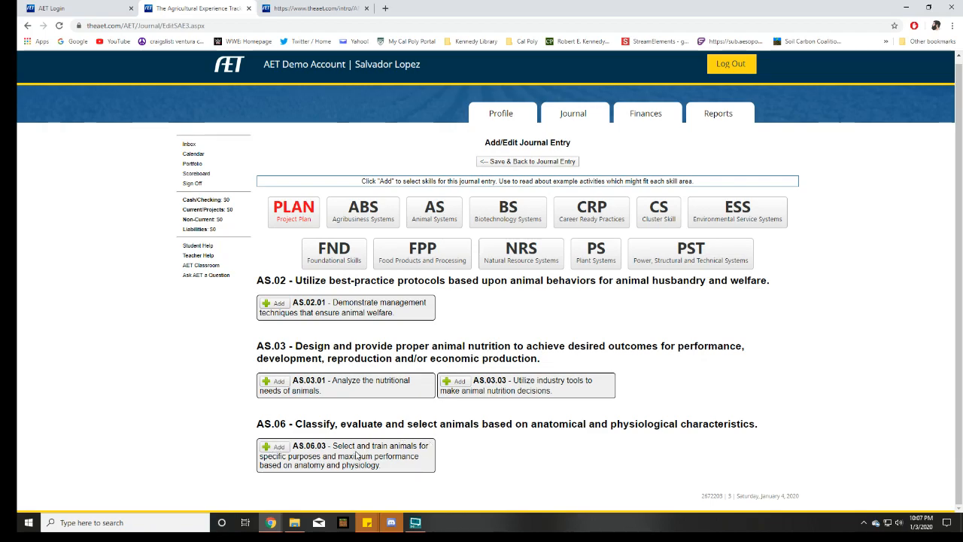
{"action": "left_click", "coordinate": [276, 449]}
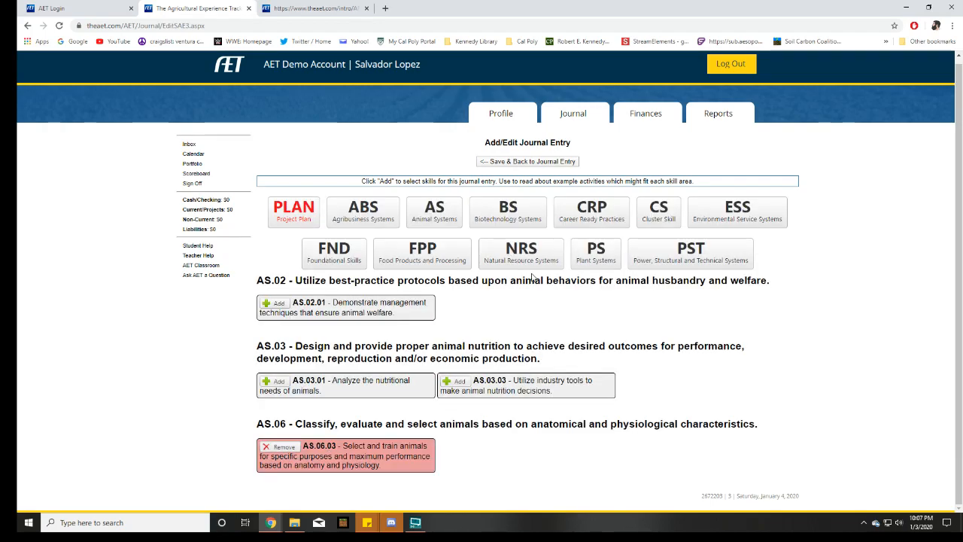
{"action": "left_click", "coordinate": [555, 161]}
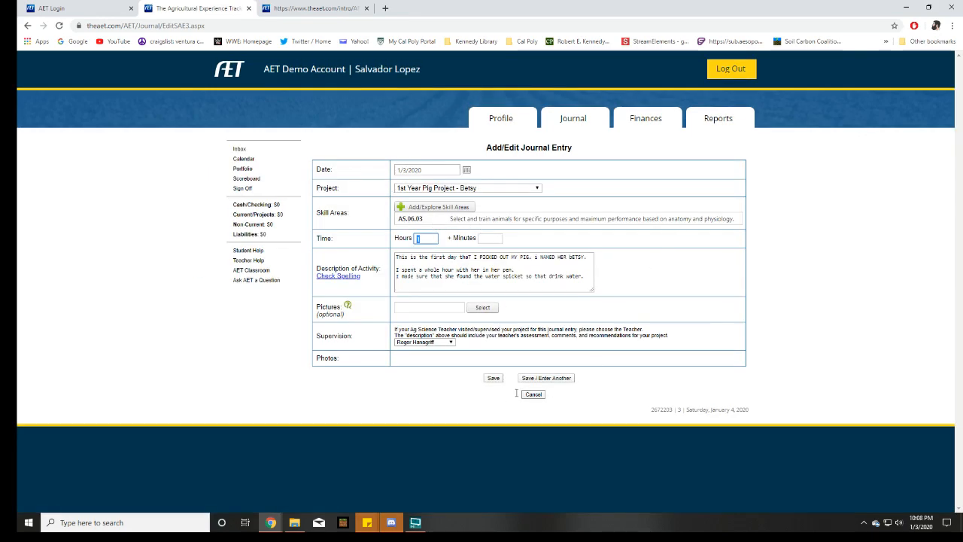
{"action": "left_click", "coordinate": [569, 277]}
{"action": "left_click_drag", "start_coordinate": [584, 276], "coordinate": [378, 259]}
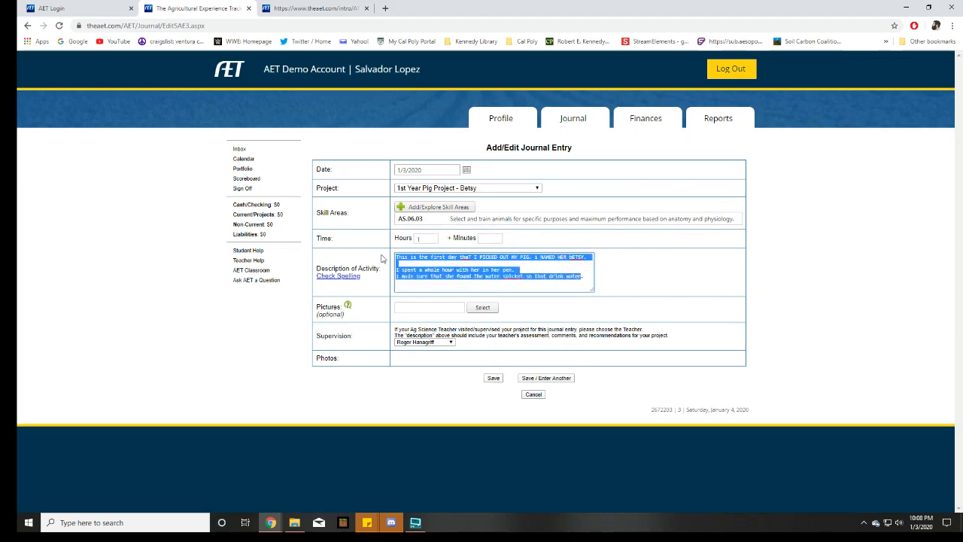
{"action": "left_click", "coordinate": [537, 277]}
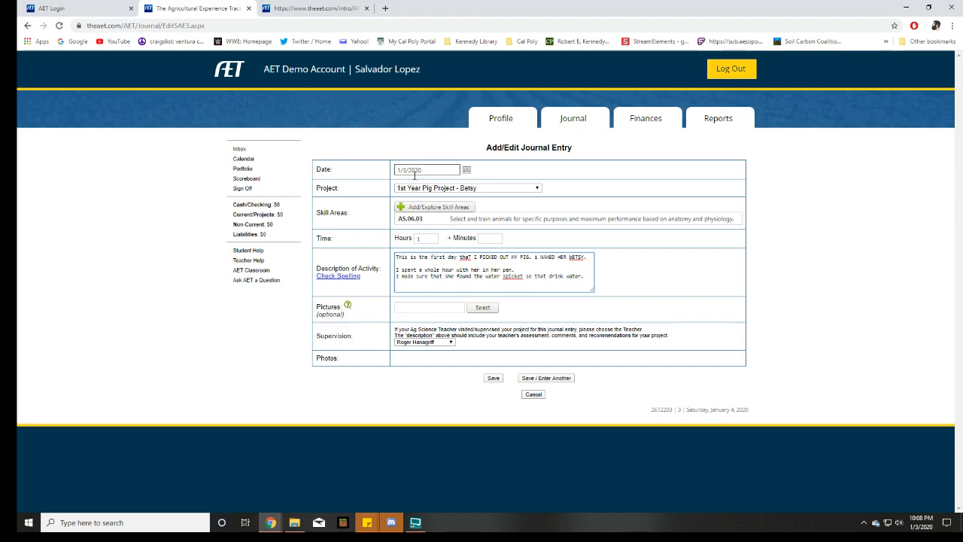
Set the entry's time to 10 hours and compare it with the activity description
{"action": "double_click", "coordinate": [430, 238]}
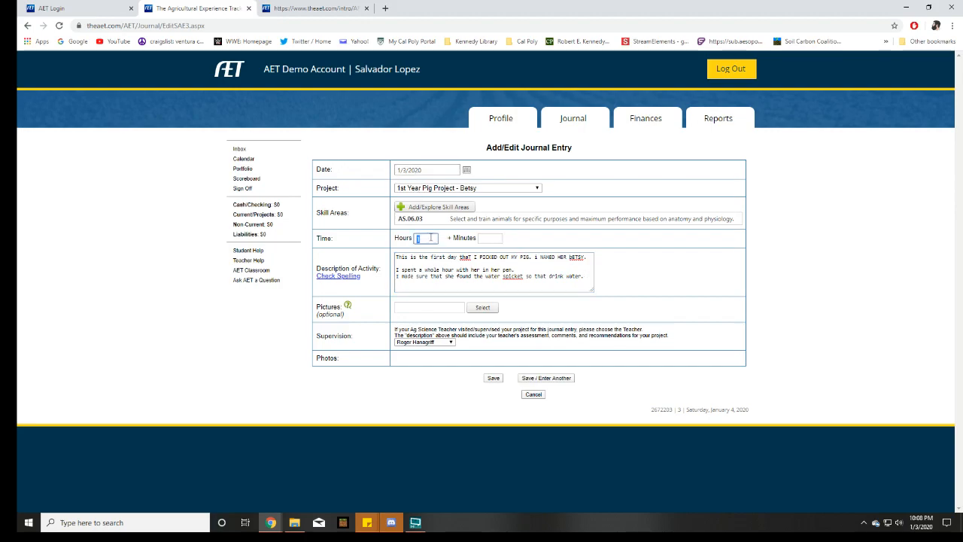
{"action": "left_click", "coordinate": [554, 241]}
{"action": "left_click_drag", "start_coordinate": [578, 280], "coordinate": [378, 262]}
{"action": "left_click", "coordinate": [477, 277]}
{"action": "left_click_drag", "start_coordinate": [580, 284], "coordinate": [406, 256]}
{"action": "left_click", "coordinate": [422, 265]}
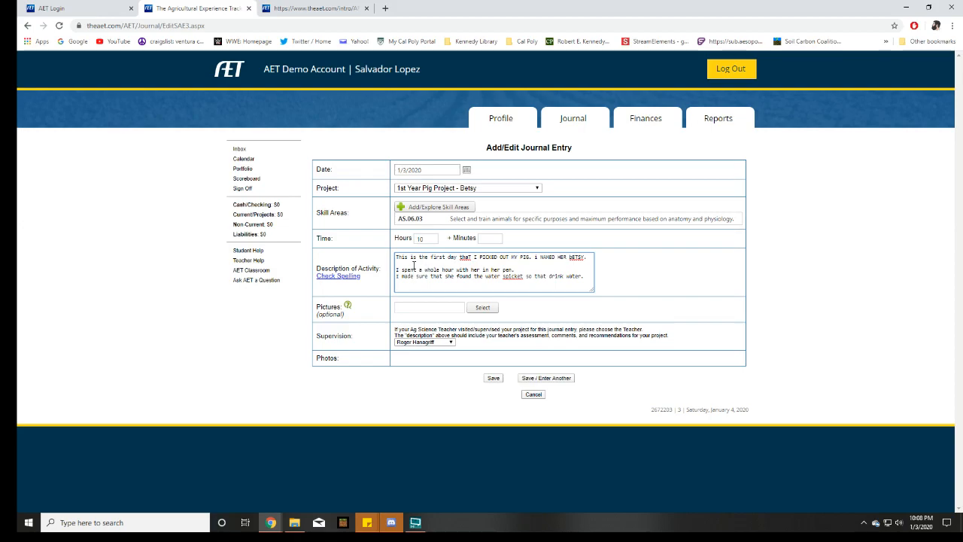
Set the entry's time to 3 hours and select the whole activity description
{"action": "double_click", "coordinate": [421, 239]}
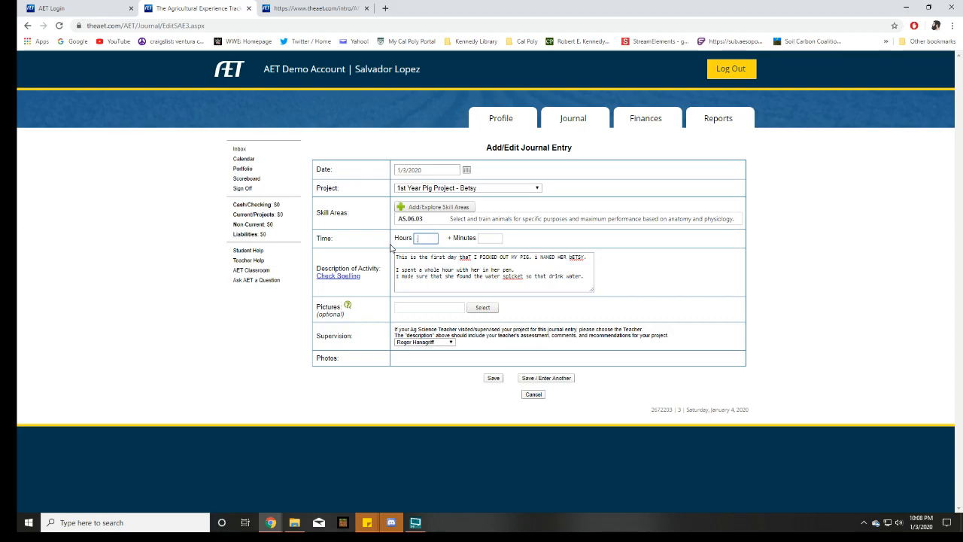
{"action": "left_click", "coordinate": [721, 274]}
{"action": "left_click_drag", "start_coordinate": [588, 277], "coordinate": [391, 246]}
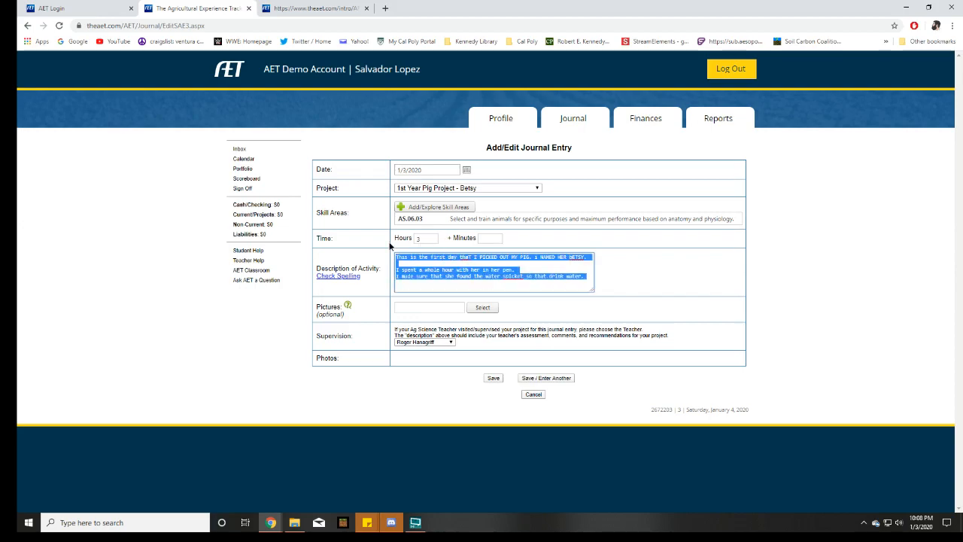
Check the supervising teacher choice without changing it and save the pig project journal entry
{"action": "left_click", "coordinate": [743, 260]}
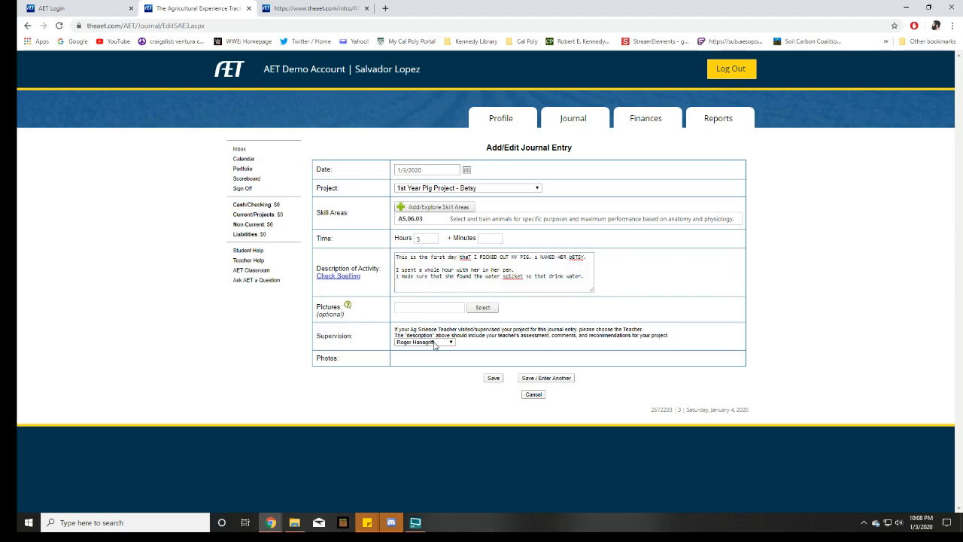
{"action": "left_click", "coordinate": [444, 342]}
{"action": "left_click", "coordinate": [444, 343]}
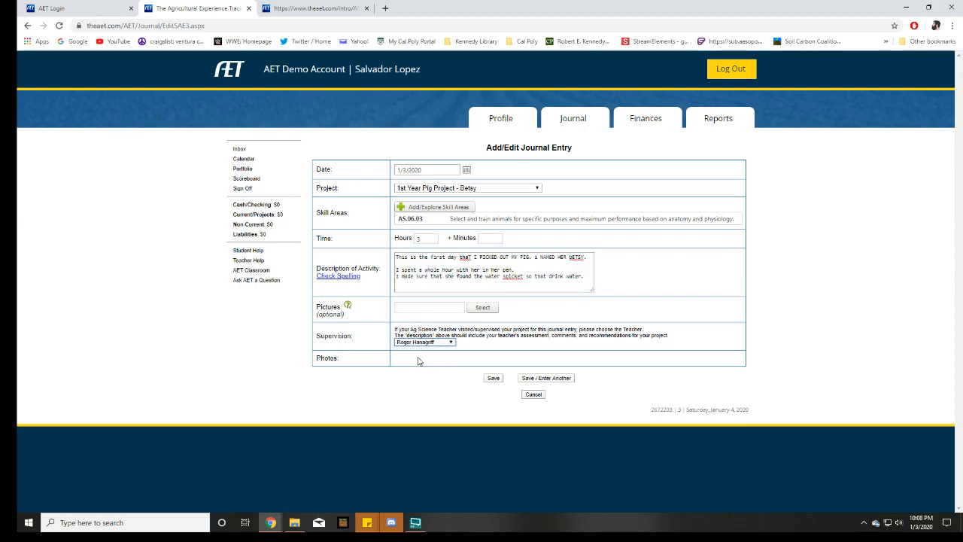
{"action": "left_click", "coordinate": [494, 379]}
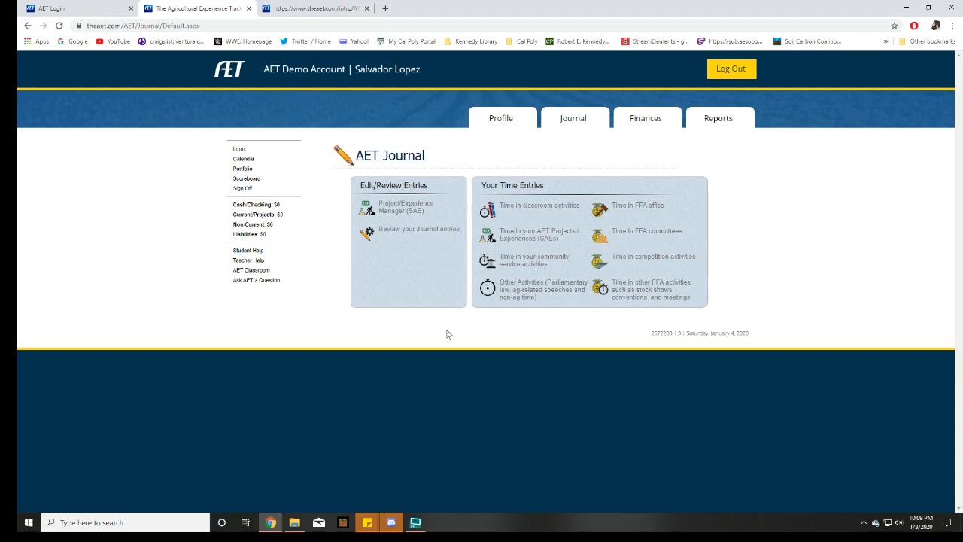
Open the journal entry review and examine the saved pig project entry's date, description and time
{"action": "left_click", "coordinate": [405, 236]}
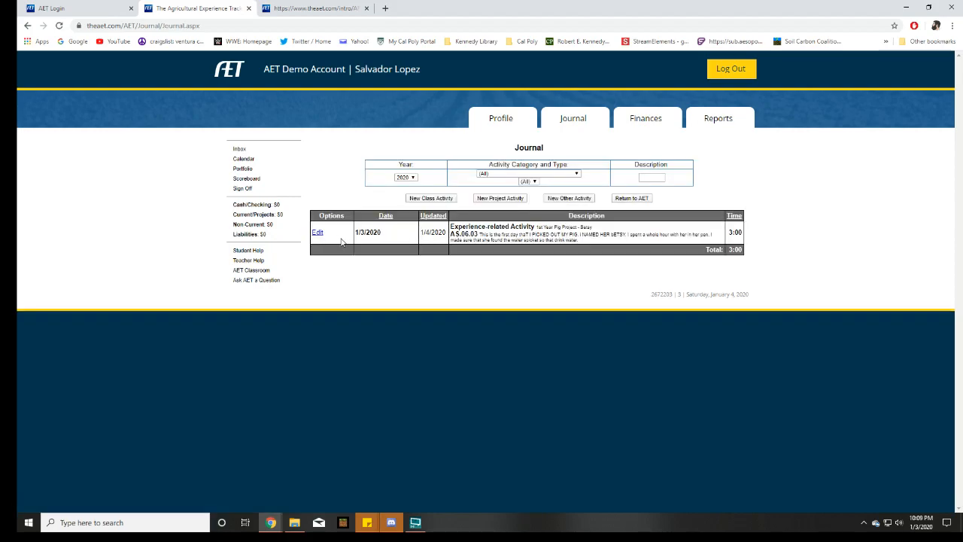
{"action": "left_click_drag", "start_coordinate": [366, 232], "coordinate": [775, 254]}
{"action": "left_click", "coordinate": [728, 235]}
{"action": "left_click", "coordinate": [776, 254]}
{"action": "left_click_drag", "start_coordinate": [696, 246], "coordinate": [438, 234]}
{"action": "left_click", "coordinate": [489, 256]}
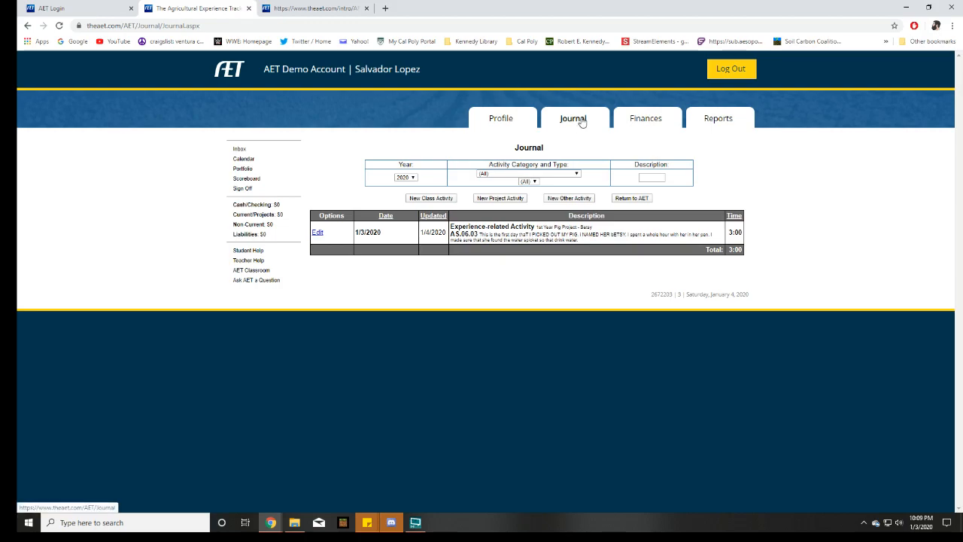
{"action": "left_click_drag", "start_coordinate": [366, 231], "coordinate": [675, 269]}
{"action": "left_click", "coordinate": [602, 243]}
{"action": "left_click_drag", "start_coordinate": [602, 244], "coordinate": [336, 226]}
{"action": "left_click", "coordinate": [527, 288]}
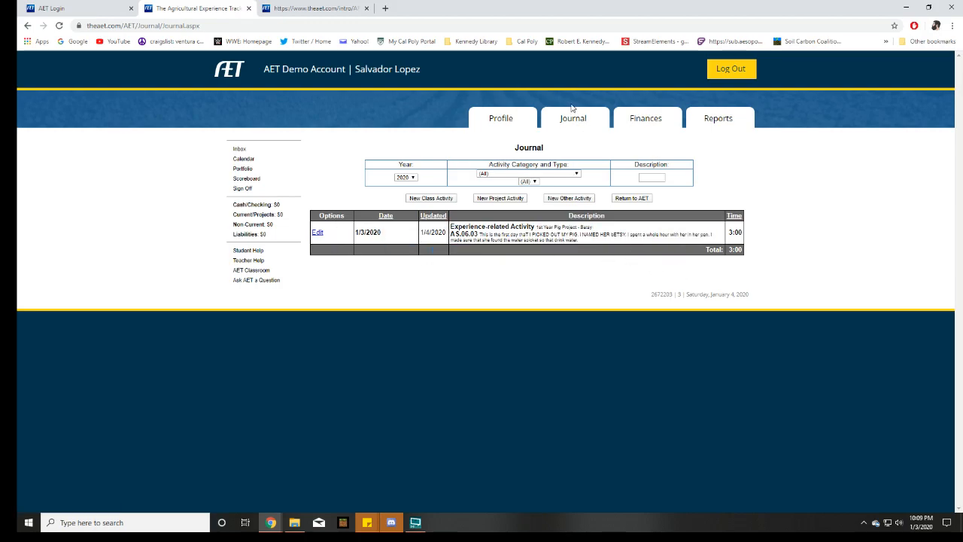
Start a new journal entry for time in other FFA activities, keeping the Other FFA-related Activity category
{"action": "left_click", "coordinate": [573, 122]}
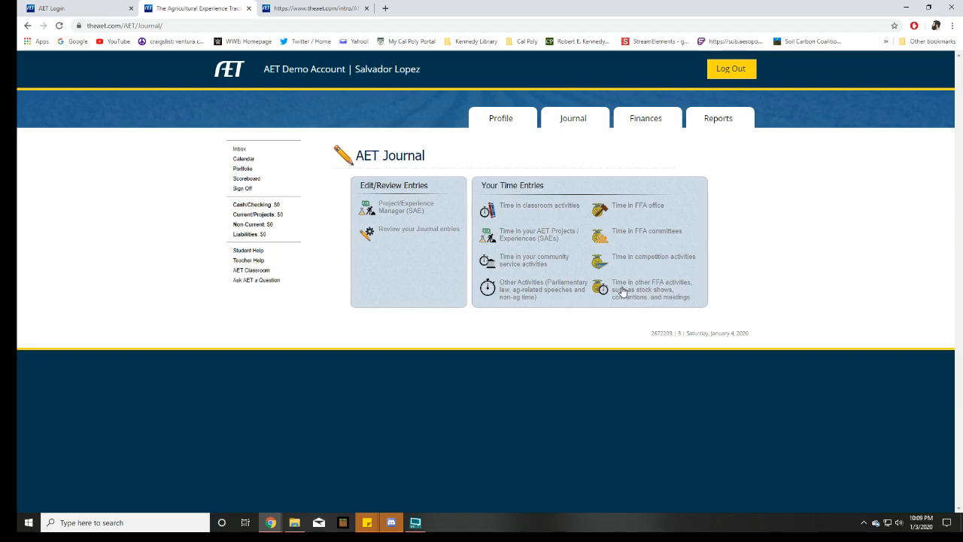
{"action": "left_click", "coordinate": [647, 290]}
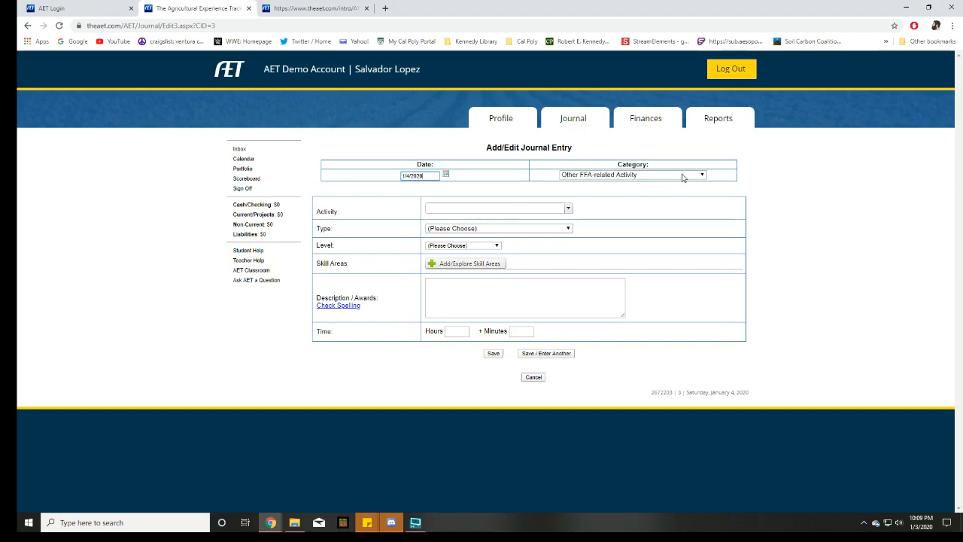
{"action": "left_click", "coordinate": [644, 175]}
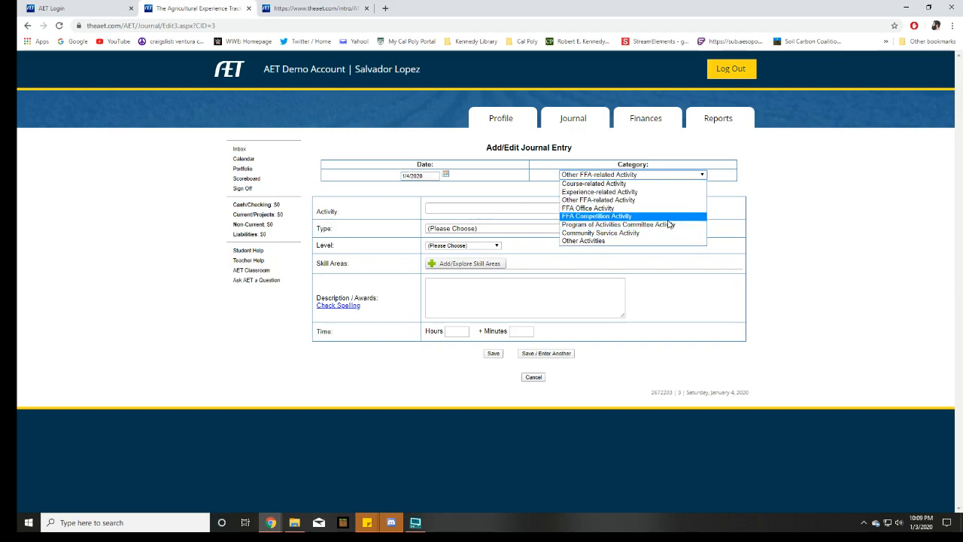
{"action": "left_click", "coordinate": [845, 208]}
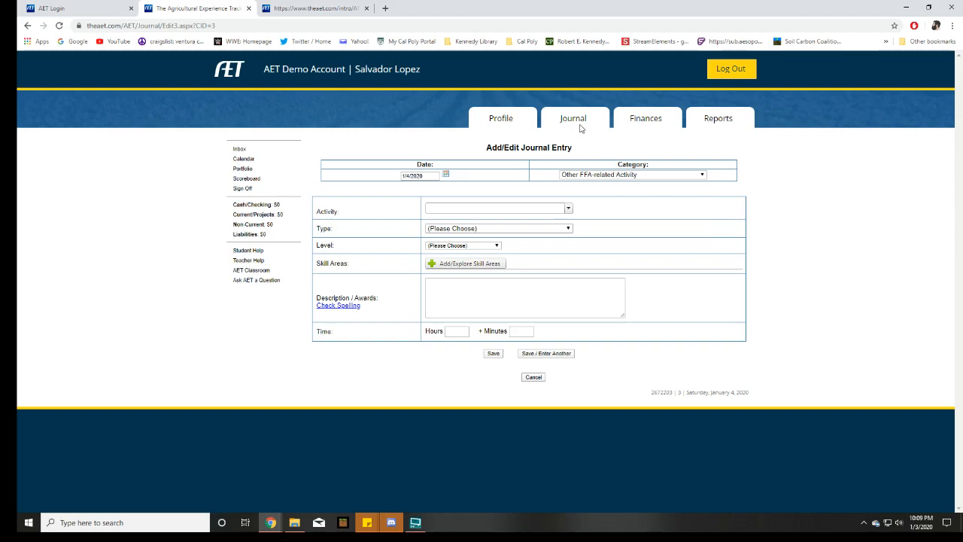
Name the activity FFA Ice Cream Social and set the entry's date to 9/3/2019
{"action": "left_click", "coordinate": [454, 209]}
{"action": "left_click", "coordinate": [446, 174]}
{"action": "left_click", "coordinate": [407, 188]}
{"action": "left_click", "coordinate": [407, 188]}
{"action": "left_click", "coordinate": [407, 187]}
{"action": "left_click", "coordinate": [406, 187]}
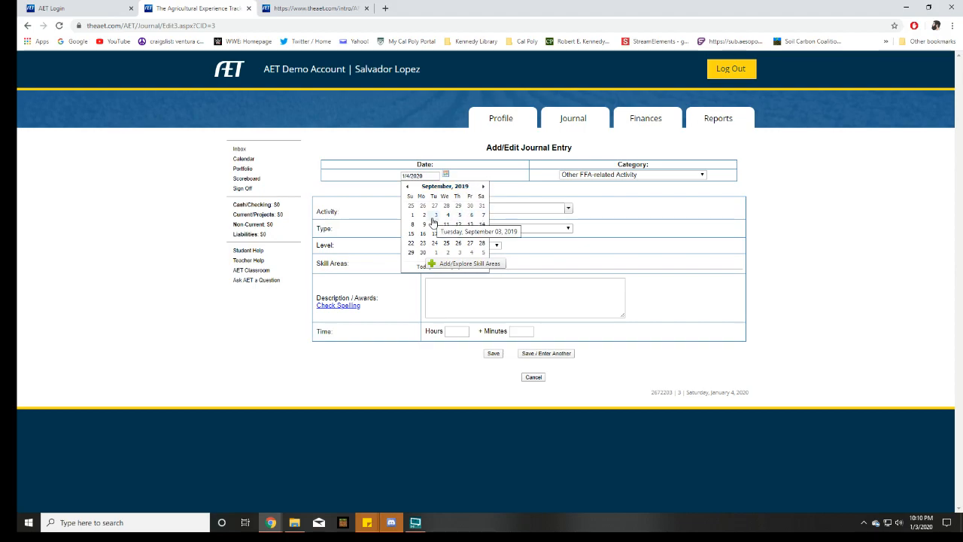
{"action": "left_click", "coordinate": [407, 188]}
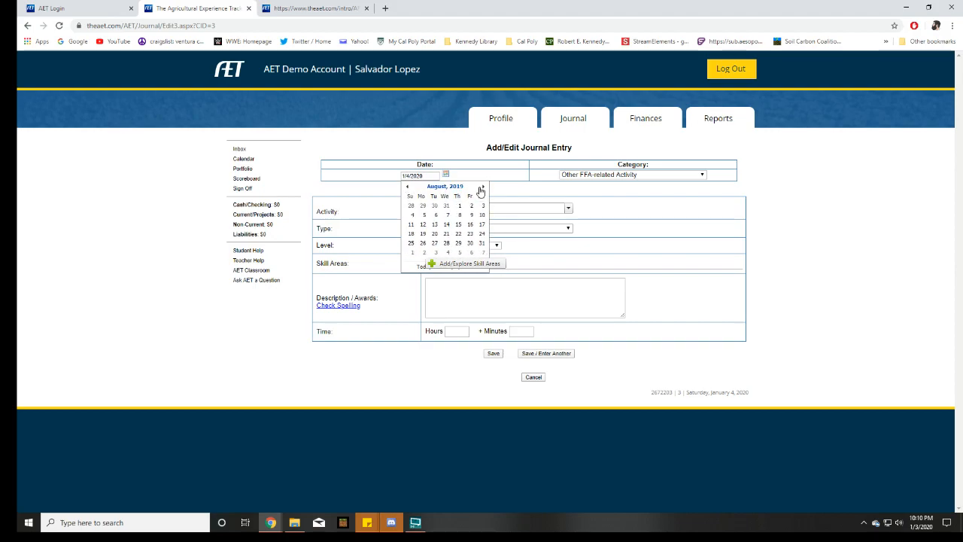
{"action": "left_click", "coordinate": [482, 188]}
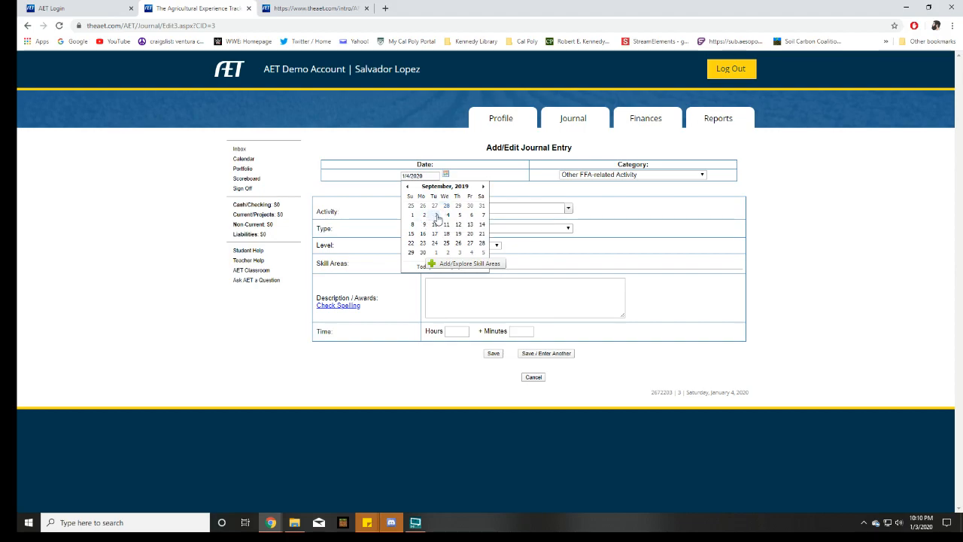
{"action": "left_click", "coordinate": [437, 217]}
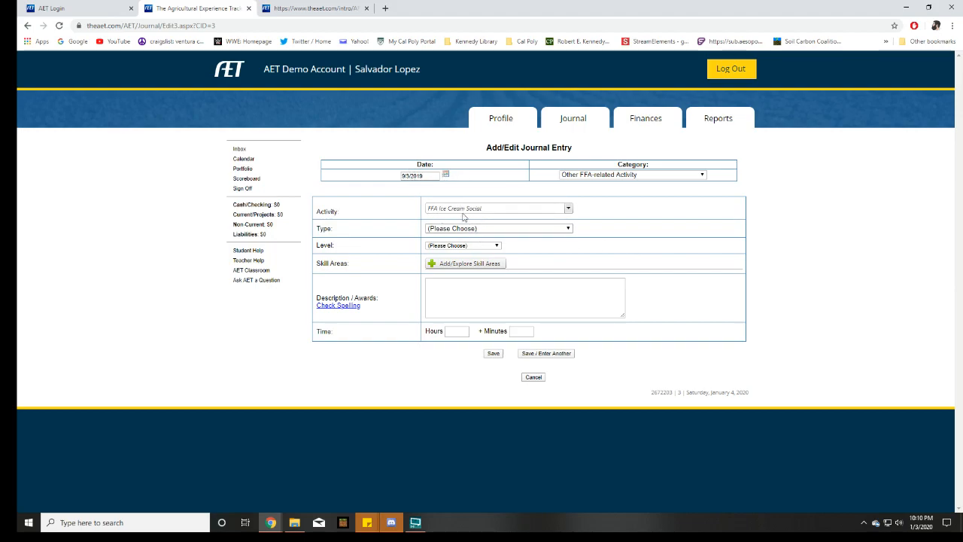
Set the activity's type to Meeting and its level to Chapter, keeping the Other FFA-related Activity category
{"action": "left_click", "coordinate": [493, 228]}
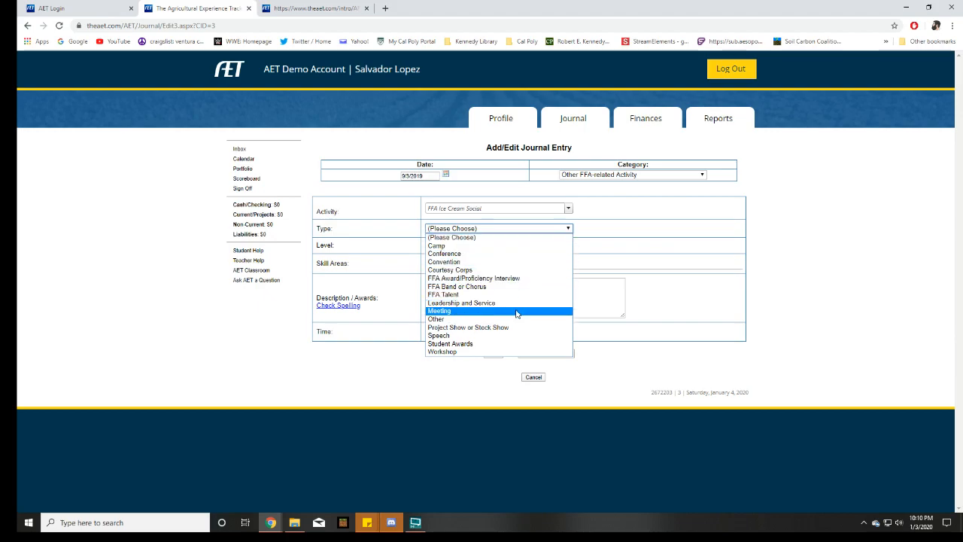
{"action": "left_click", "coordinate": [477, 311]}
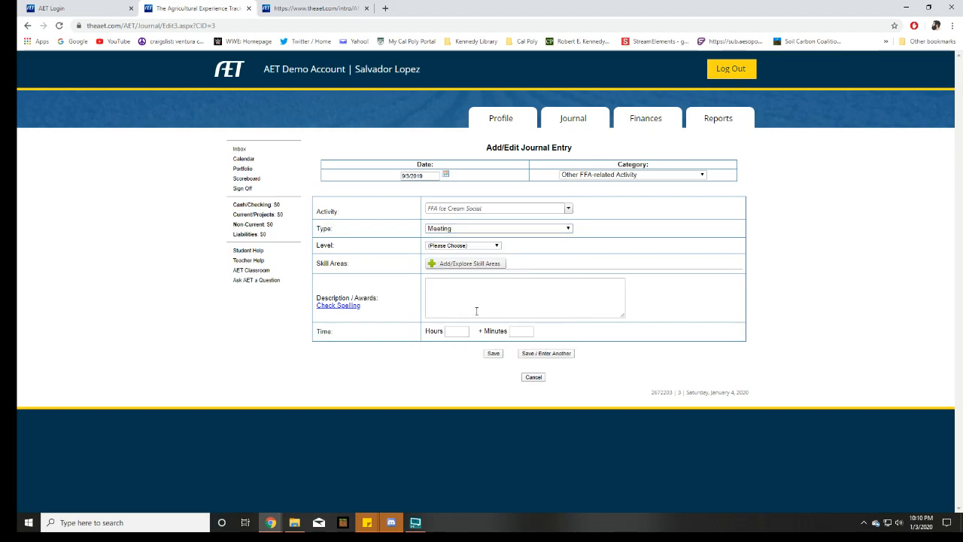
{"action": "left_click", "coordinate": [494, 231]}
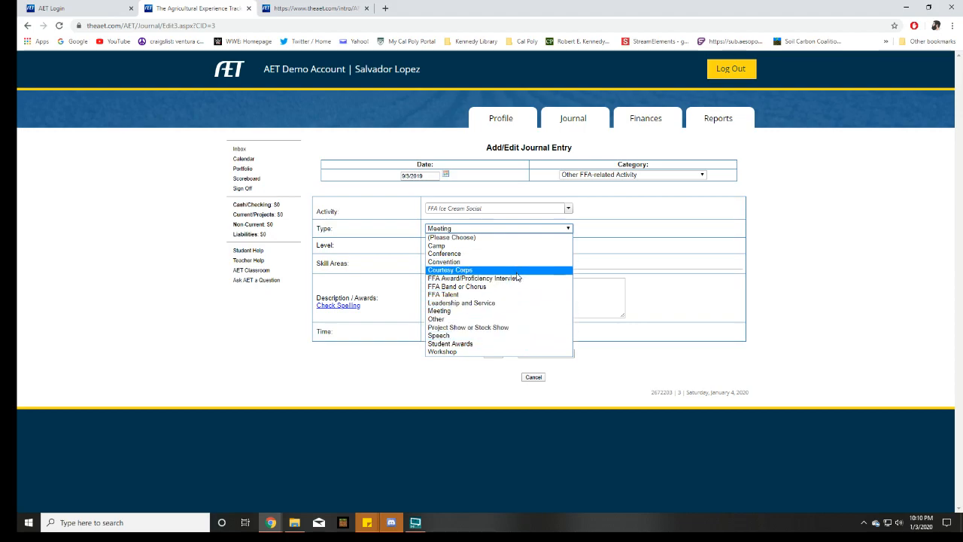
{"action": "left_click", "coordinate": [735, 206]}
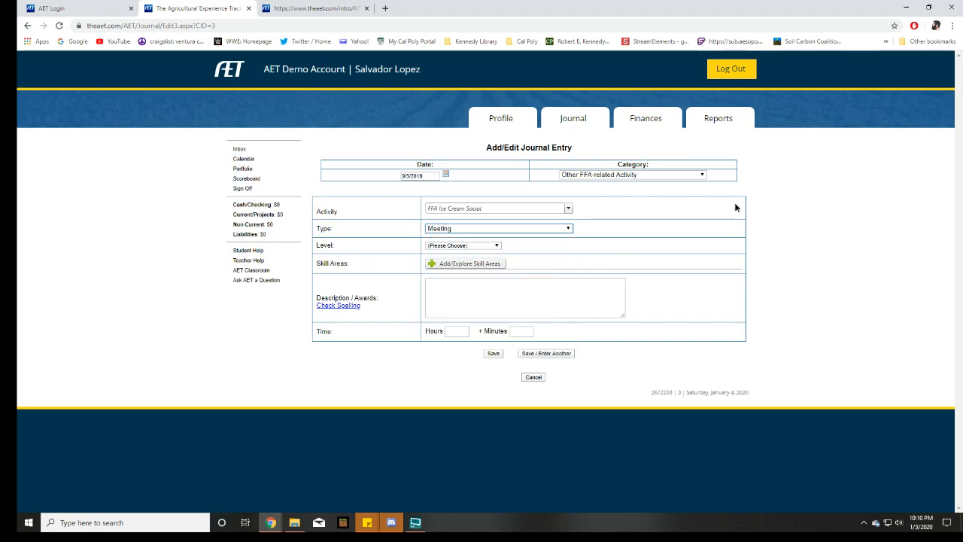
{"action": "left_click", "coordinate": [700, 175]}
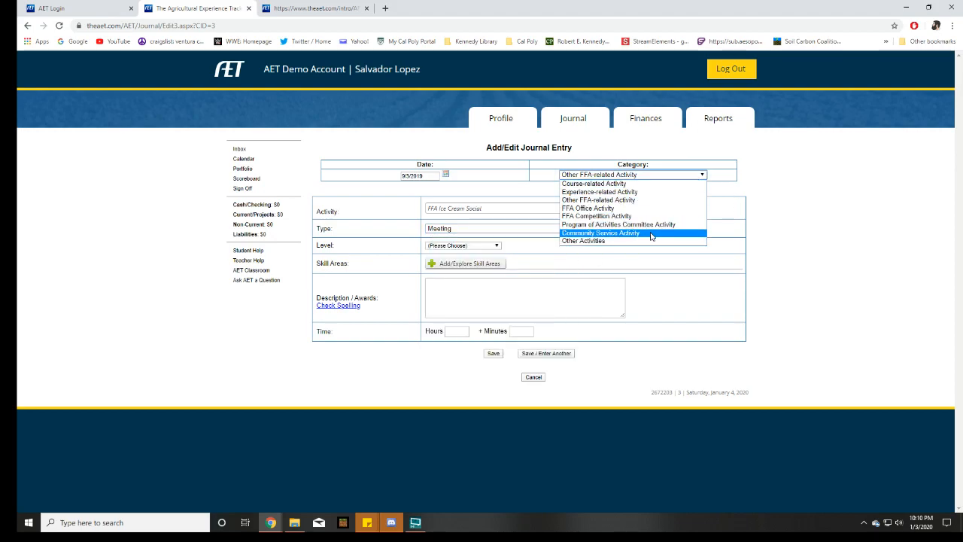
{"action": "left_click", "coordinate": [773, 213]}
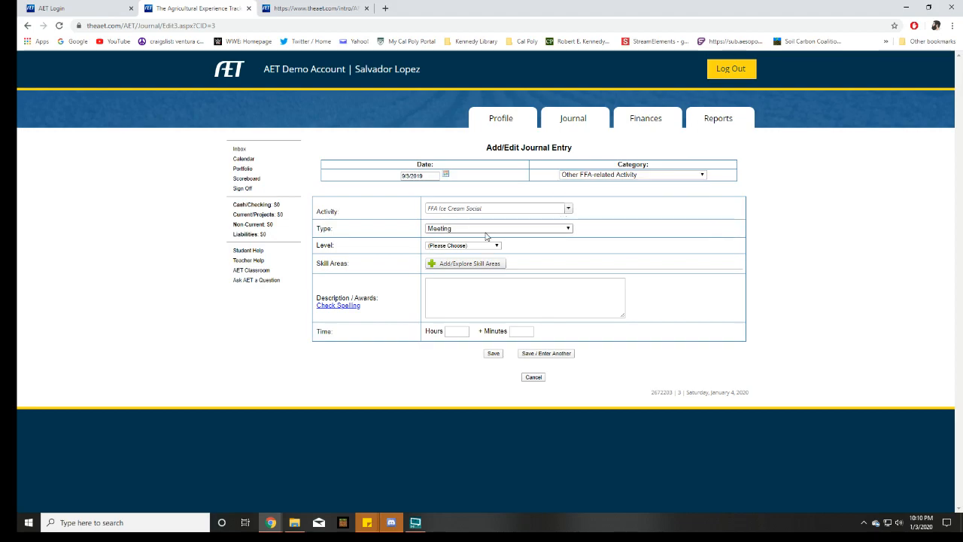
{"action": "left_click", "coordinate": [458, 245]}
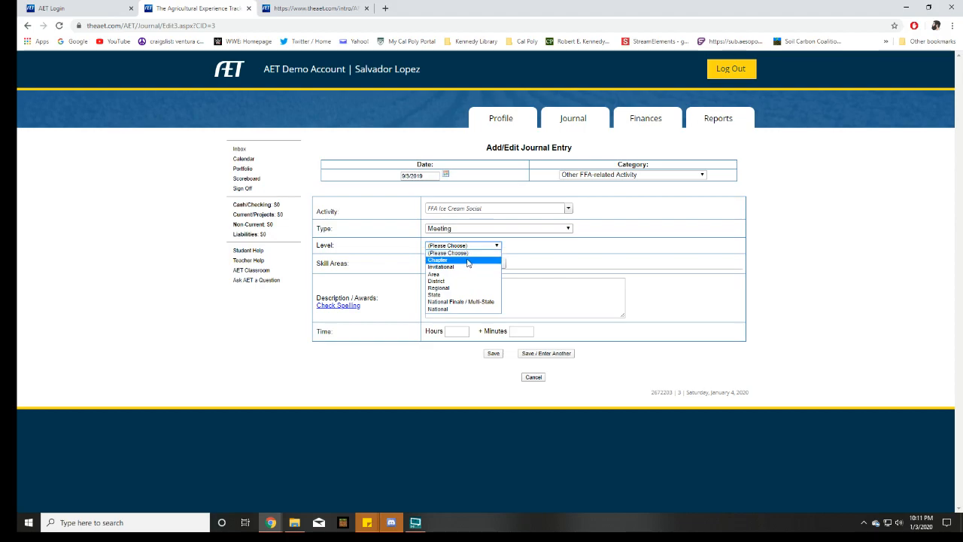
{"action": "left_click", "coordinate": [465, 261]}
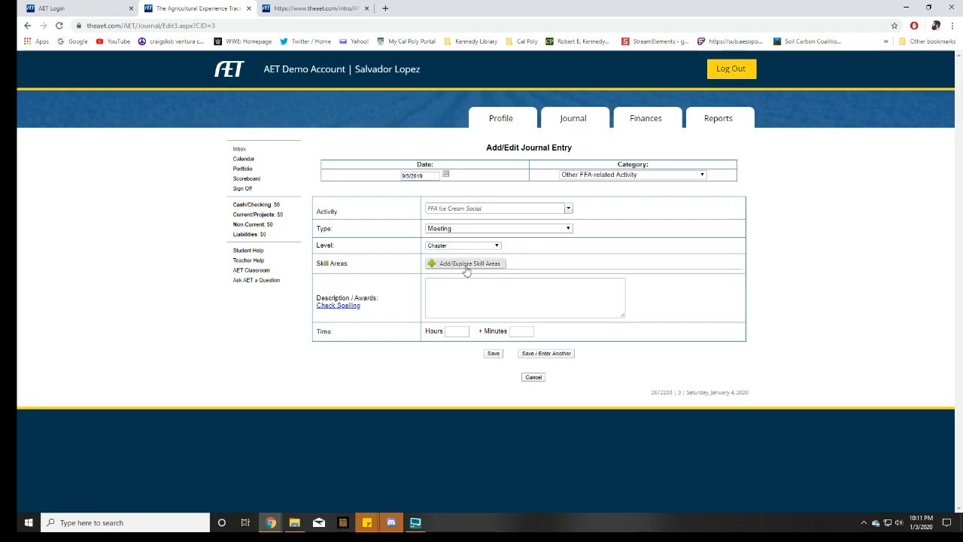
Write a description about attending the ice cream social meeting, eating ice cream and talking to people
{"action": "left_click", "coordinate": [458, 302]}
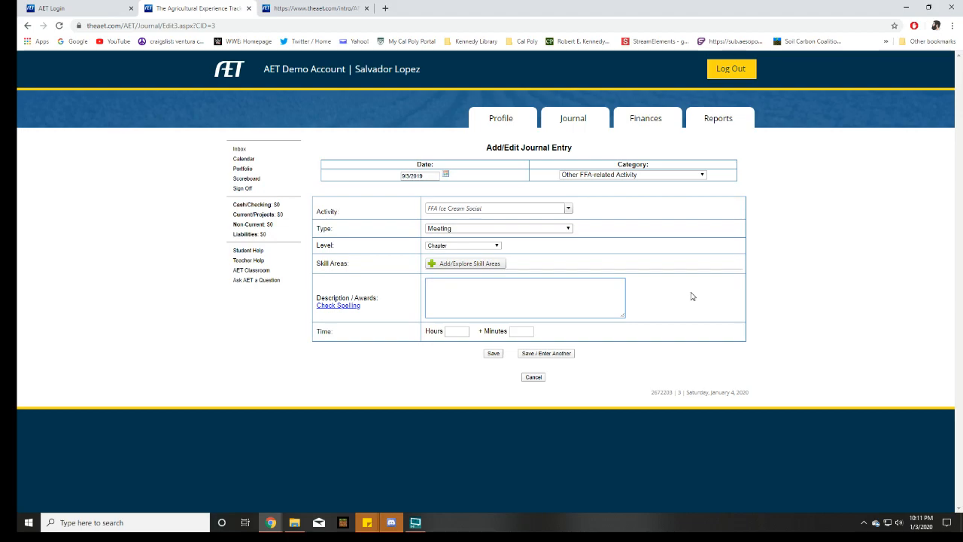
{"action": "type", "text": "I attended the Ice cream saocia"}
{"action": "type", "text": "l meeting."}
{"action": "type", "text": ", "}
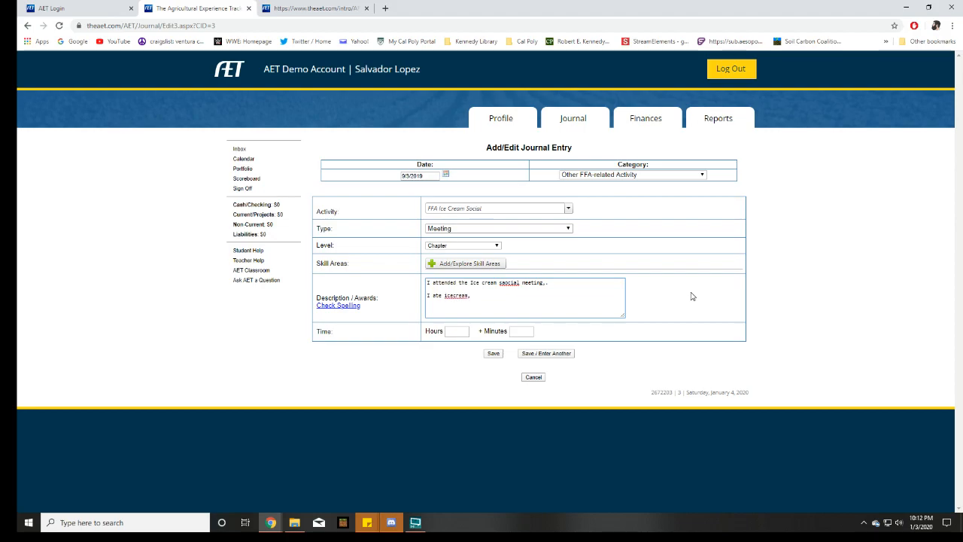
{"action": "type", "text": "and talked to people."}
Correct the misspelled "social" and "ice cream" in the description and remove the blank line between the sentences
{"action": "right_click", "coordinate": [508, 282]}
{"action": "left_click", "coordinate": [550, 302]}
{"action": "right_click", "coordinate": [462, 299]}
{"action": "left_click", "coordinate": [490, 305]}
{"action": "key", "text": "BackSpace"}
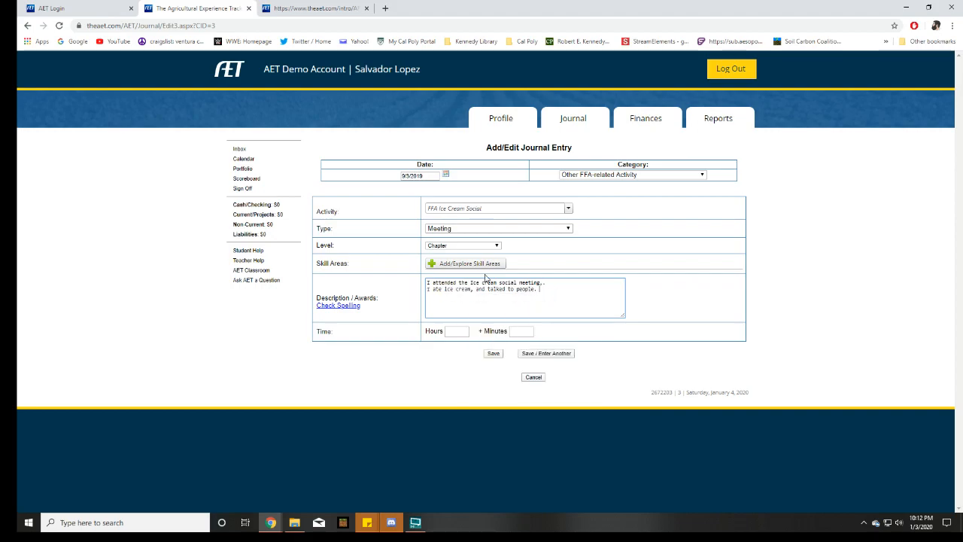
Set the ice cream social entry's time to 2 hours and save the entry
{"action": "key", "text": "Tab"}
{"action": "type", "text": "2"}
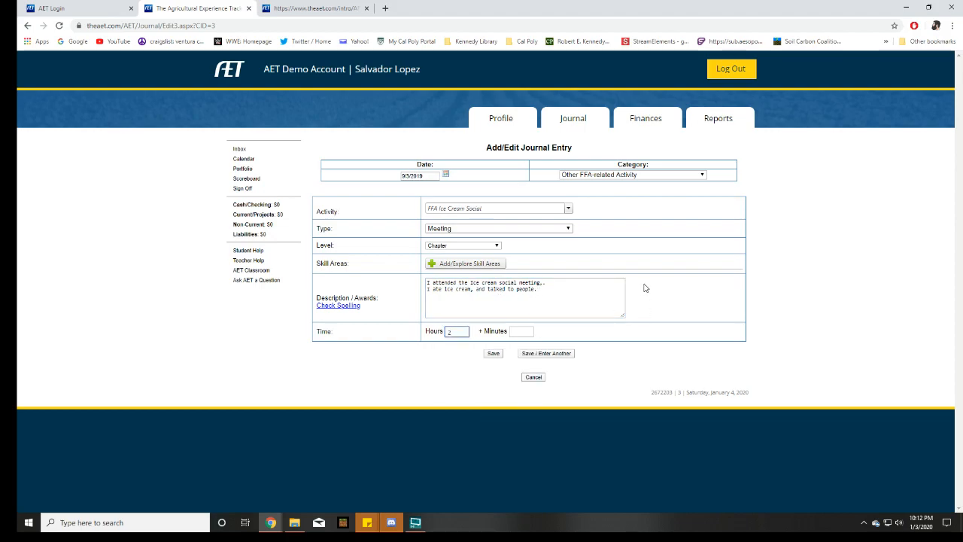
{"action": "left_click", "coordinate": [649, 287]}
{"action": "left_click", "coordinate": [493, 354]}
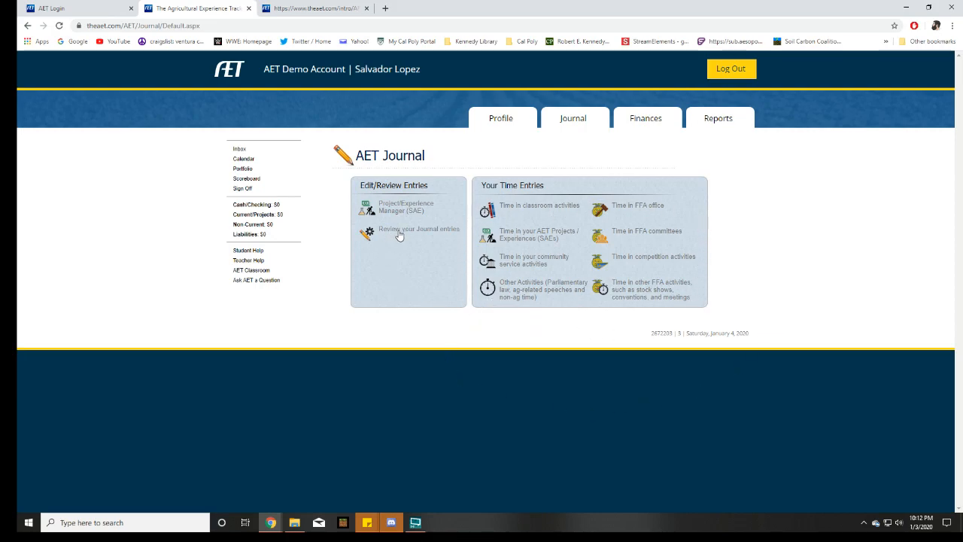
Review the 2020 journal entries and filter them by the Other FFA-related Activity category
{"action": "left_click", "coordinate": [433, 233]}
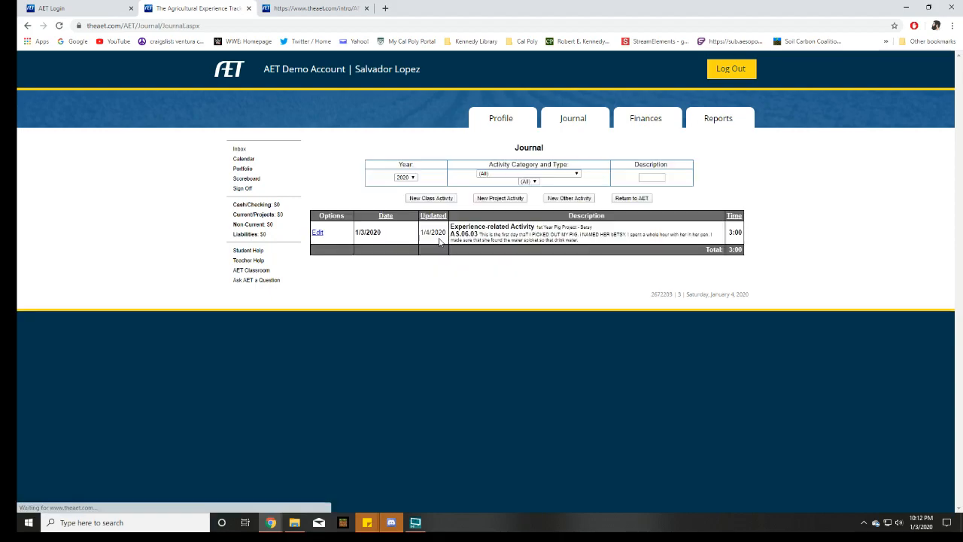
{"action": "left_click_drag", "start_coordinate": [468, 228], "coordinate": [619, 235]}
{"action": "left_click", "coordinate": [633, 242]}
{"action": "left_click", "coordinate": [526, 235]}
{"action": "left_click", "coordinate": [626, 235]}
{"action": "left_click", "coordinate": [532, 180]}
{"action": "left_click", "coordinate": [554, 175]}
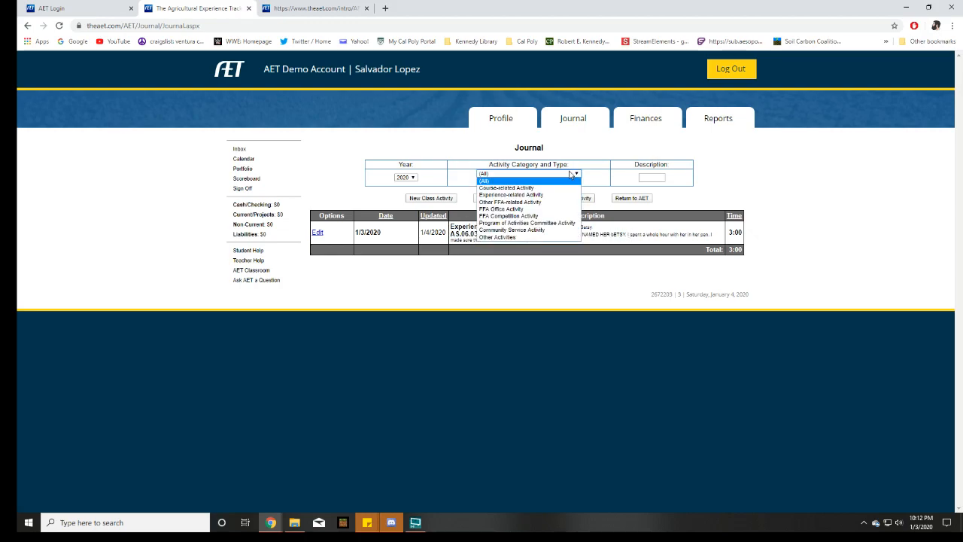
{"action": "left_click", "coordinate": [621, 236]}
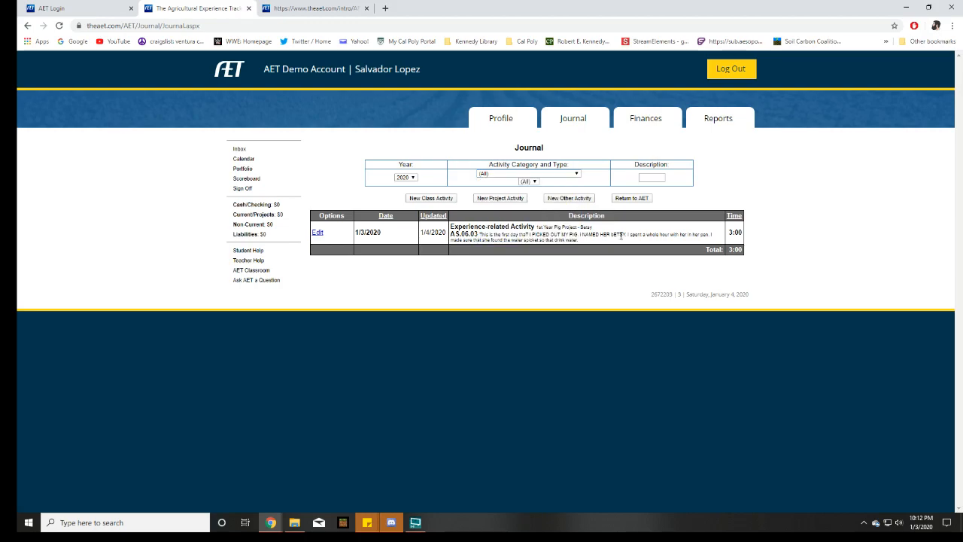
{"action": "left_click", "coordinate": [556, 174]}
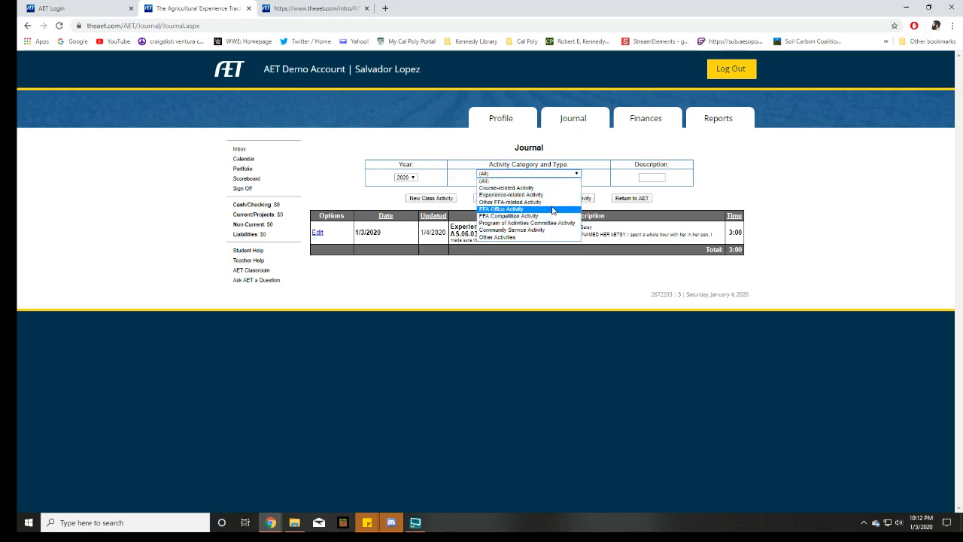
{"action": "left_click", "coordinate": [553, 203]}
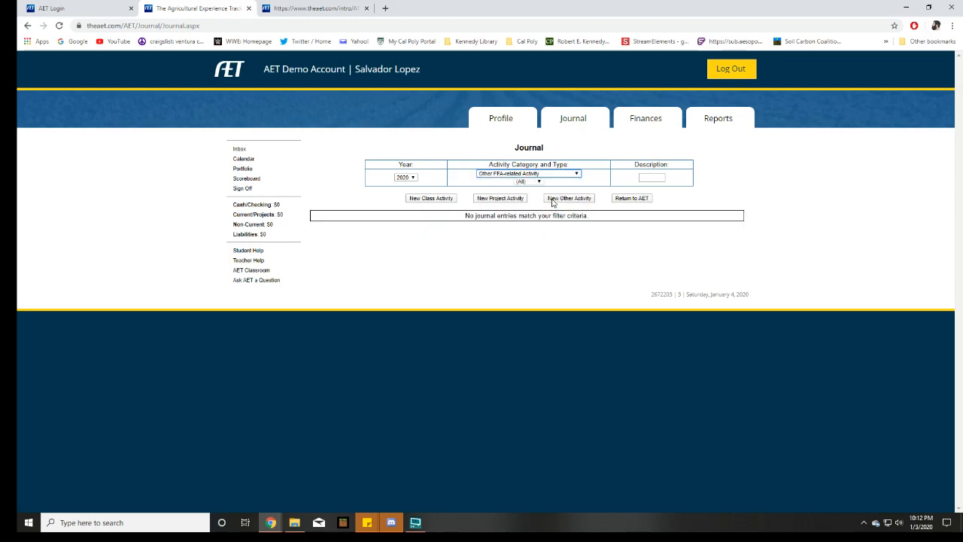
Start a new journal entry for time in other FFA activities and name the activity "FFA Meeting"
{"action": "left_click", "coordinate": [569, 124]}
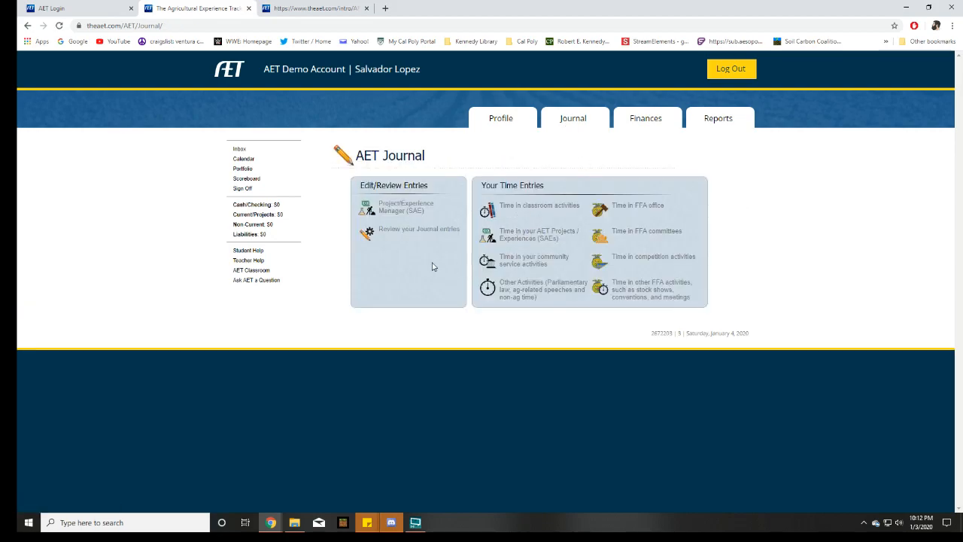
{"action": "left_click", "coordinate": [635, 294]}
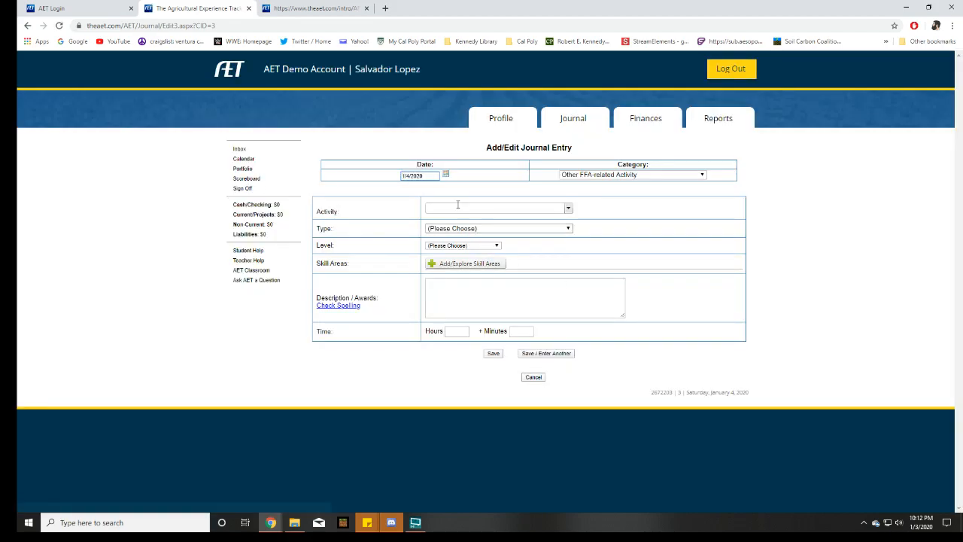
{"action": "left_click", "coordinate": [480, 208]}
{"action": "type", "text": "M"}
{"action": "key", "text": "BackSpace"}
{"action": "type", "text": "FFA Meeting"}
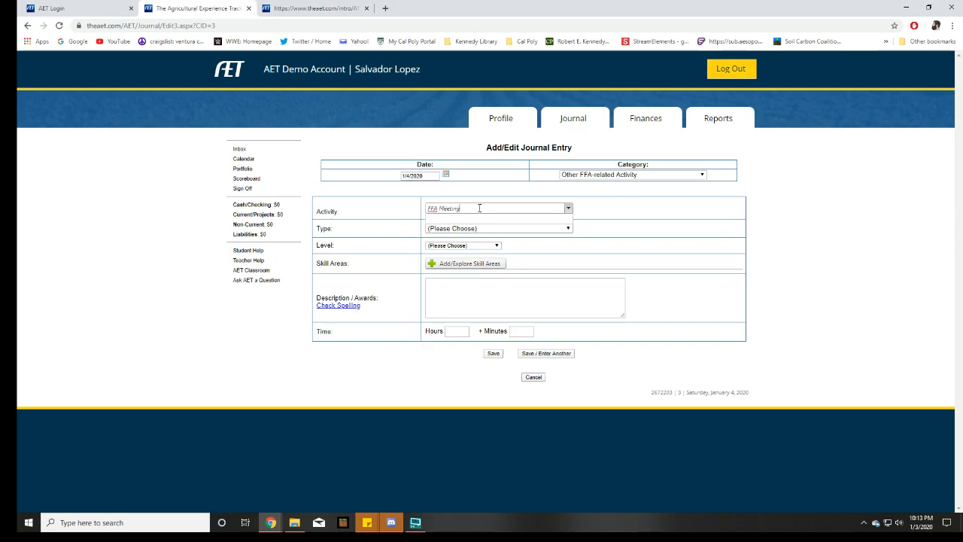
Set the FFA Meeting entry's type to Meeting and its level to Chapter
{"action": "left_click", "coordinate": [491, 228]}
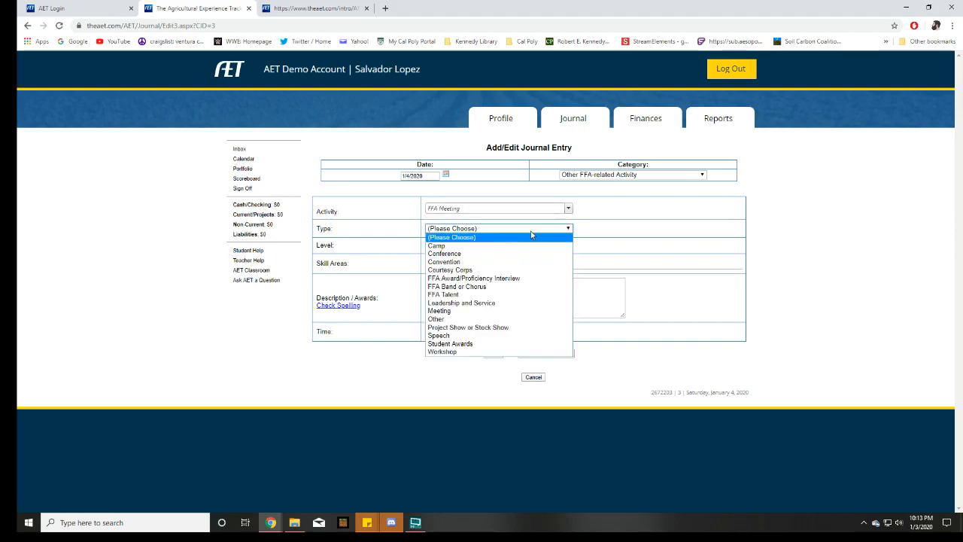
{"action": "key", "text": "m"}
{"action": "key", "text": "Return"}
{"action": "left_click", "coordinate": [470, 248]}
Describe the entry as "Attended meeting," with "a" below it, set its time to 1 hour, and save it
{"action": "left_click", "coordinate": [473, 290]}
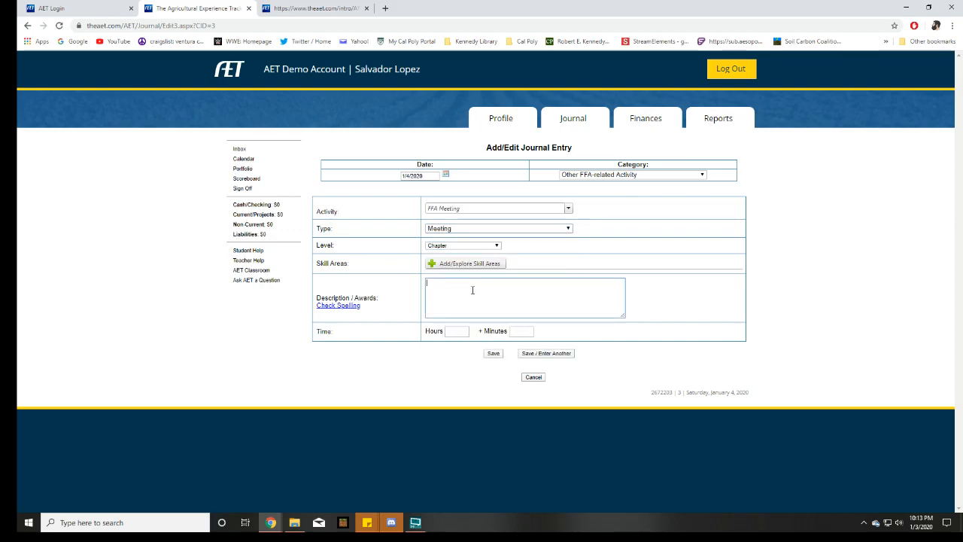
{"action": "type", "text": "Attended meeting,"}
{"action": "key", "text": "Return"}
{"action": "type", "text": "a"}
{"action": "left_click", "coordinate": [457, 331]}
{"action": "type", "text": "1"}
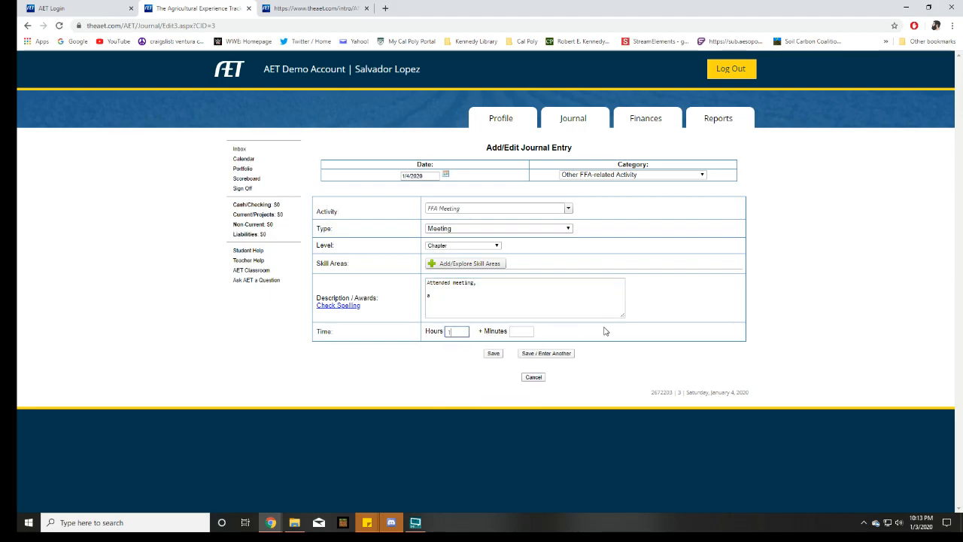
{"action": "left_click", "coordinate": [494, 353]}
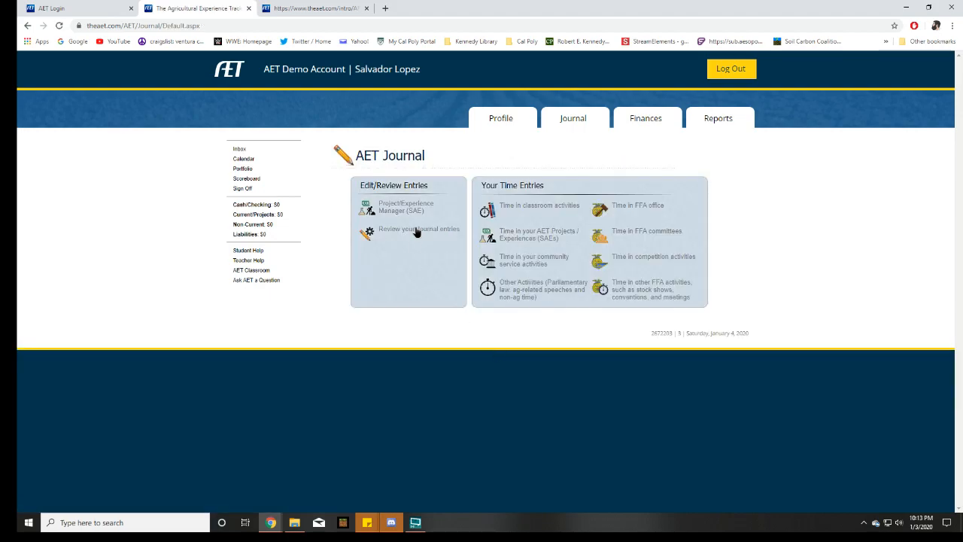
Review the journal entries and examine the description of the FFA Meeting entry
{"action": "left_click", "coordinate": [418, 229]}
{"action": "left_click_drag", "start_coordinate": [616, 228], "coordinate": [493, 226]}
{"action": "left_click", "coordinate": [584, 239]}
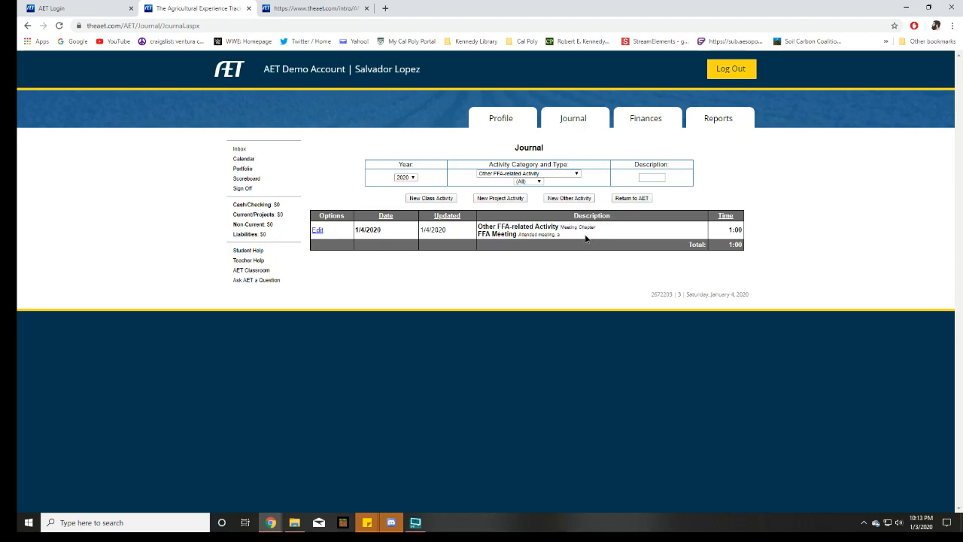
{"action": "left_click_drag", "start_coordinate": [585, 239], "coordinate": [488, 226]}
{"action": "left_click", "coordinate": [514, 256]}
Set the activity category filter to All, examine the pig project and FFA Meeting entries, and return to the Journal's main page
{"action": "left_click", "coordinate": [568, 173]}
{"action": "left_click", "coordinate": [563, 179]}
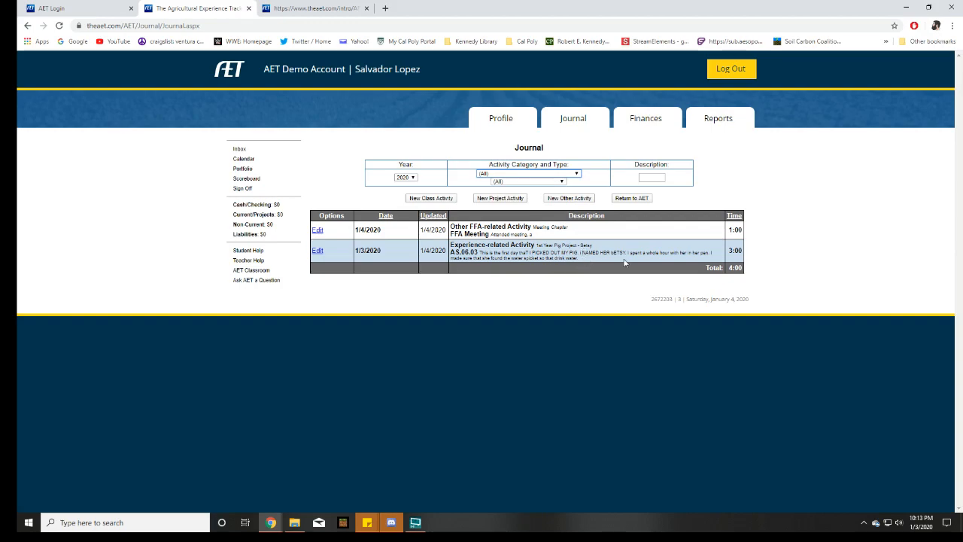
{"action": "left_click_drag", "start_coordinate": [604, 253], "coordinate": [618, 269]}
{"action": "left_click_drag", "start_coordinate": [481, 244], "coordinate": [450, 250]}
{"action": "left_click_drag", "start_coordinate": [590, 234], "coordinate": [444, 227]}
{"action": "left_click", "coordinate": [742, 251]}
{"action": "left_click", "coordinate": [569, 120]}
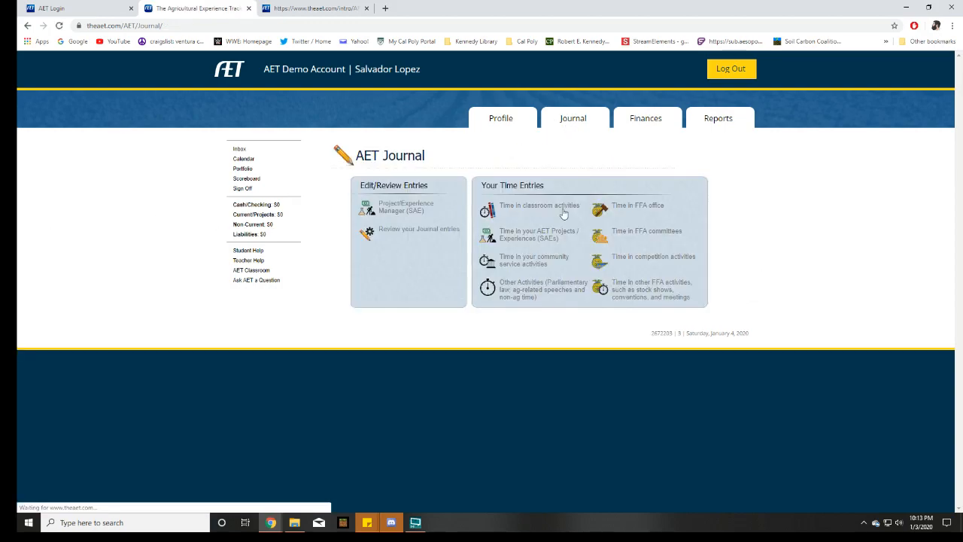